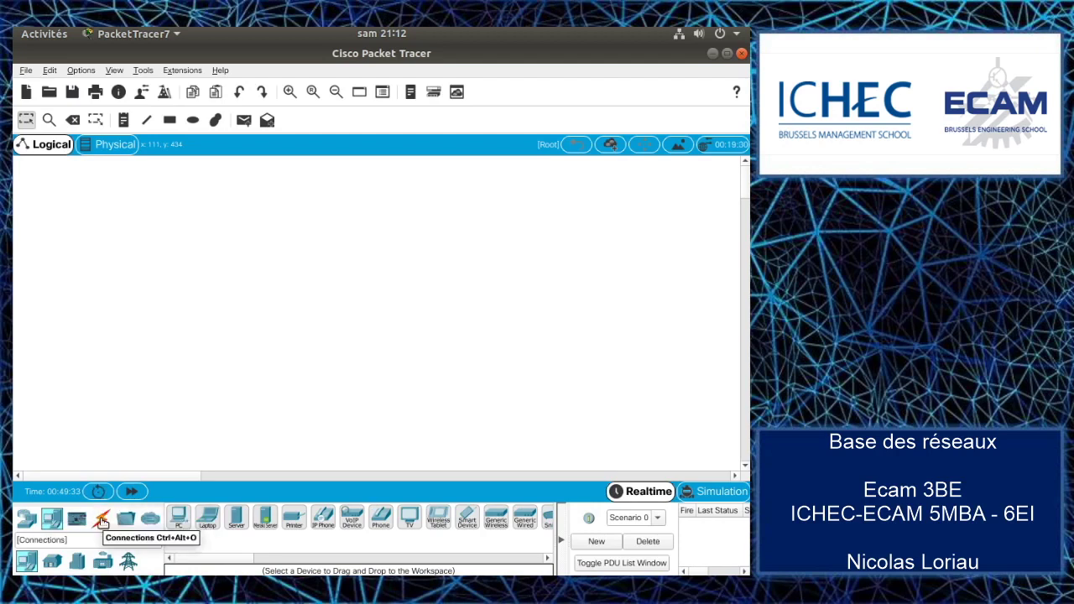
left_click(101, 522)
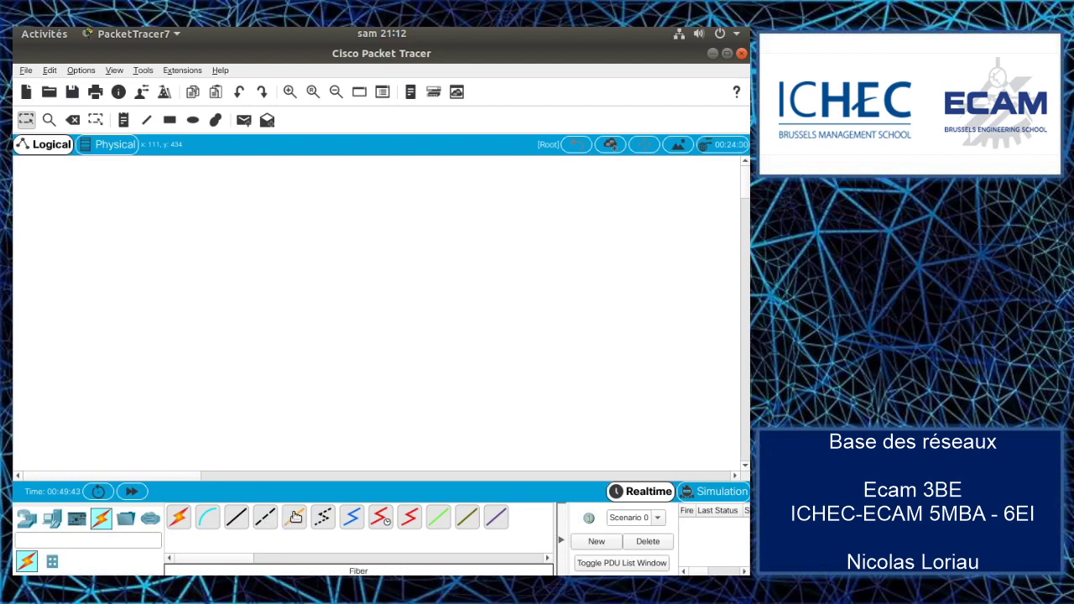
left_click(26, 521)
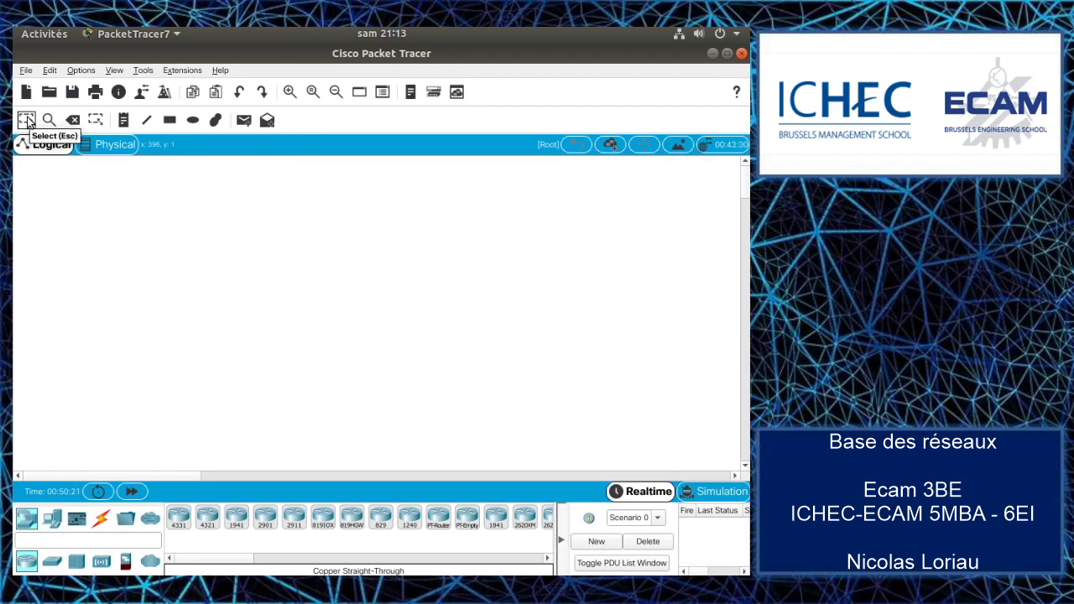
left_click_drag(158, 203, 508, 401)
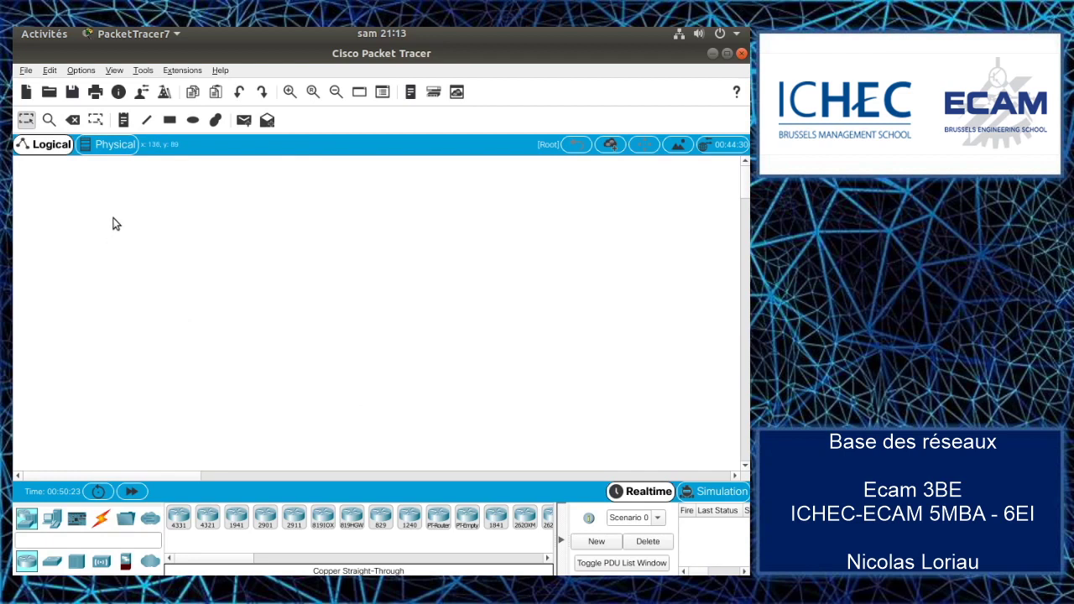
left_click(50, 122)
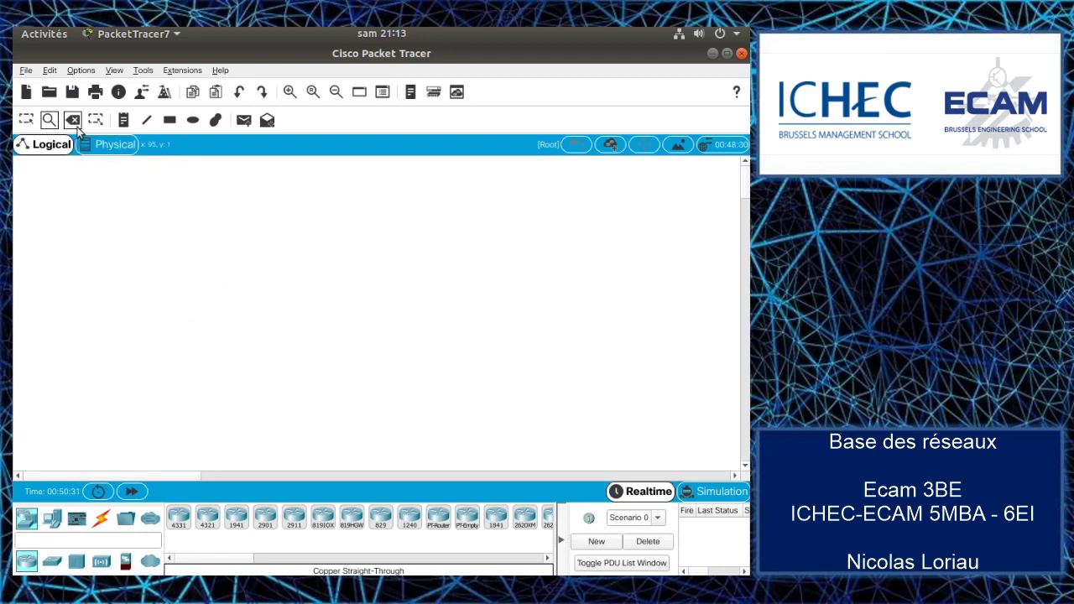
left_click(75, 120)
Step: Place a text note reading "Demo Packet Tracer" in the upper part of the workspace and nudge it slightly up and to the right
left_click(123, 120)
left_click(167, 224)
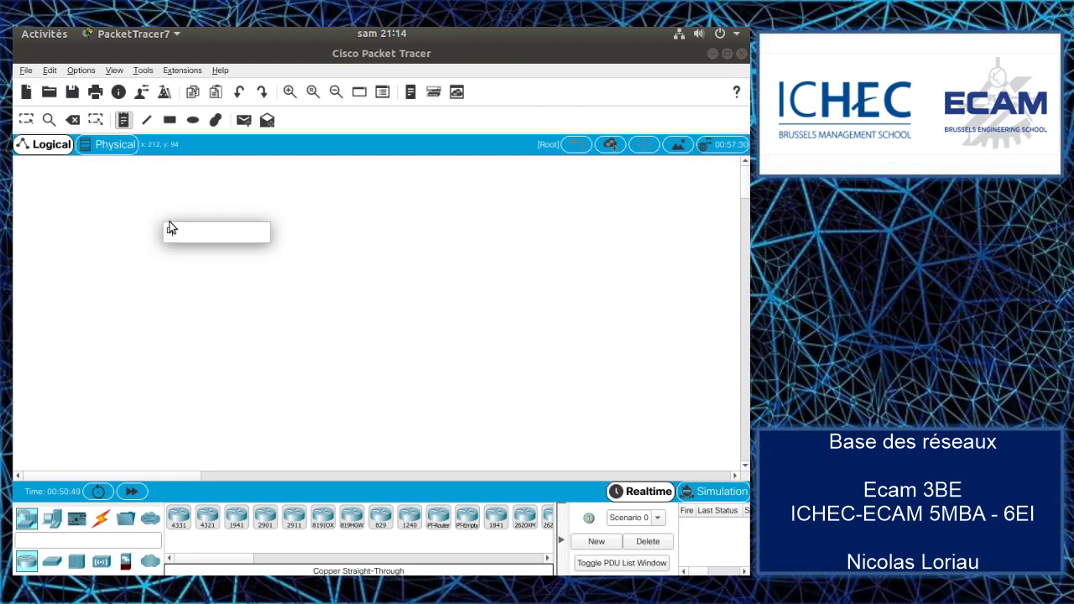
type("Demo Packet Tracer")
left_click(161, 200)
left_click(26, 120)
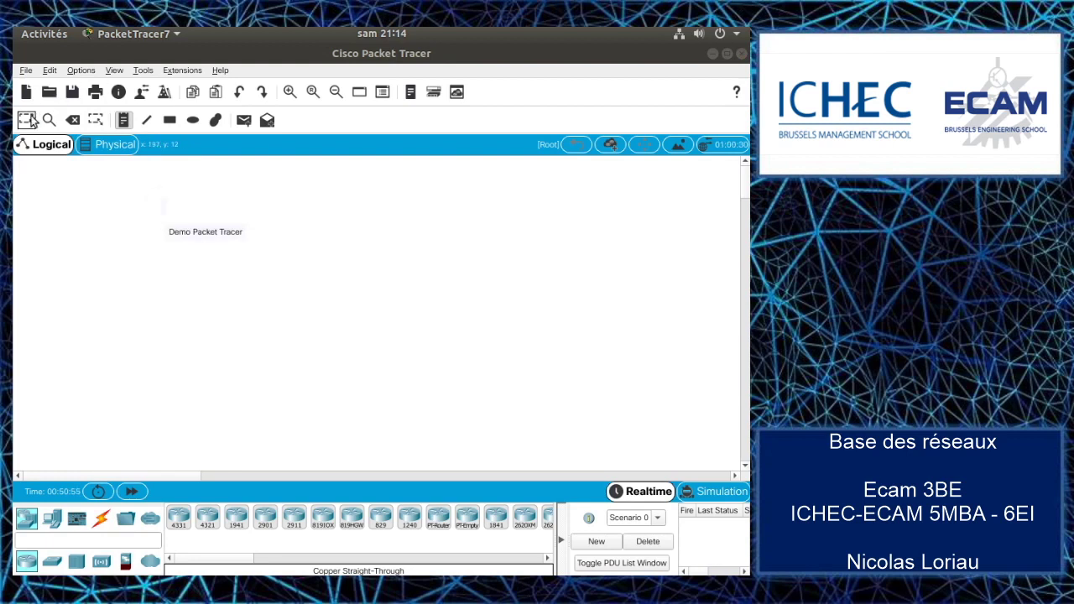
mouse_move(211, 233)
left_mouse_down()
mouse_move(327, 201)
mouse_move(153, 233)
mouse_move(220, 226)
left_mouse_up()
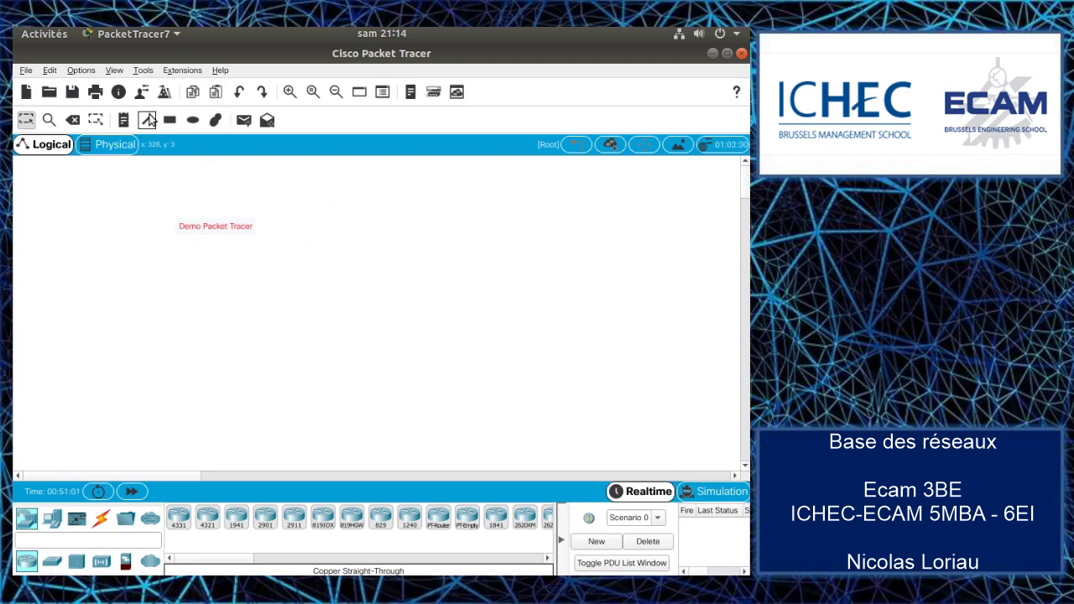
Step: Draw a wide yellow-filled rectangle with a black outline directly beneath the "Demo Packet Tracer" note
left_click(171, 121)
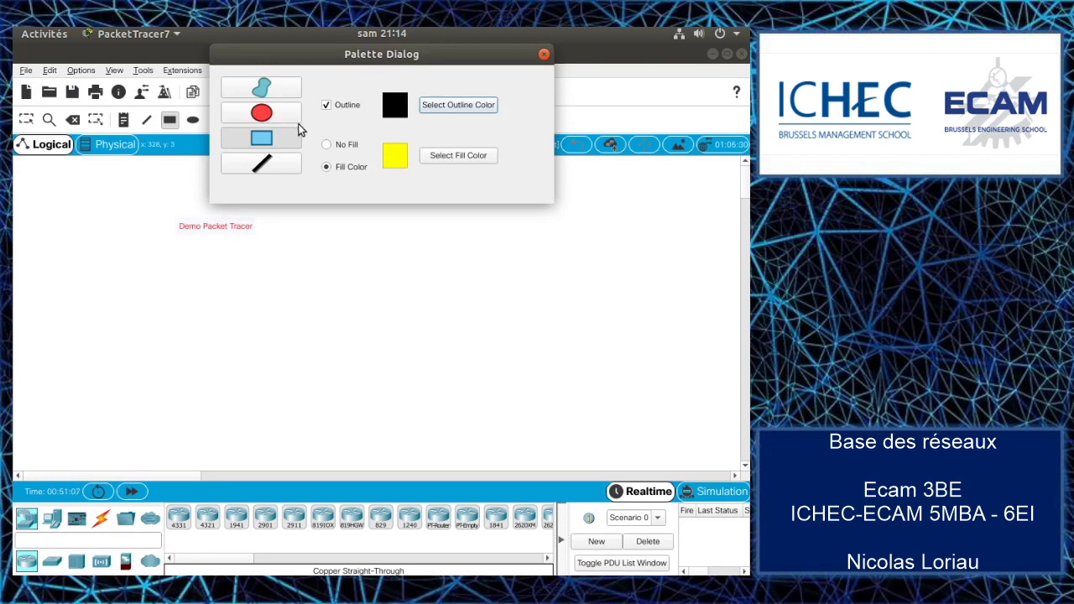
left_click(543, 54)
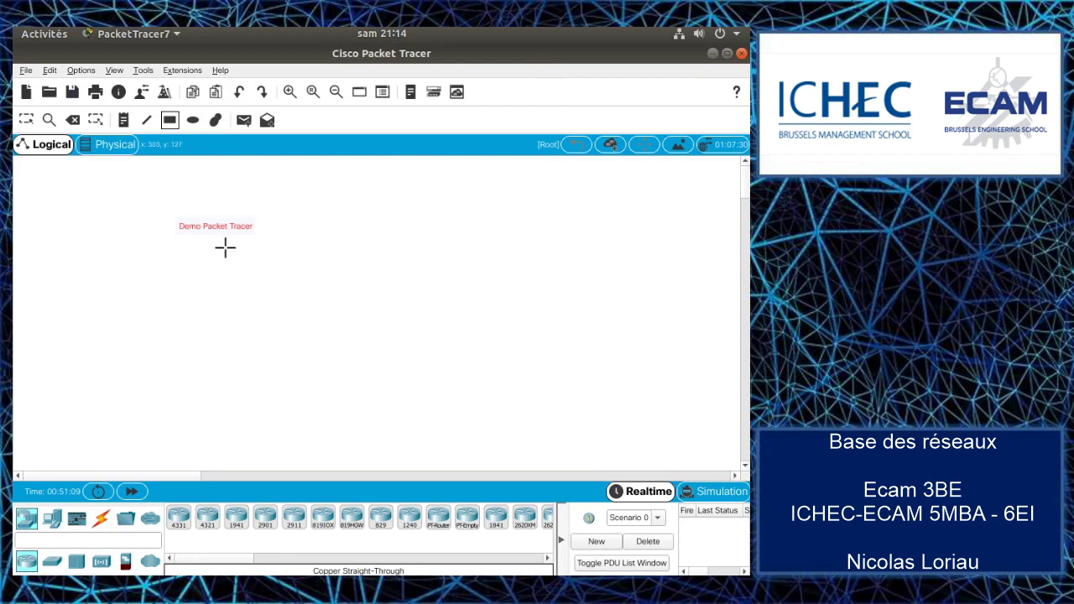
mouse_move(176, 236)
left_mouse_down()
mouse_move(523, 319)
mouse_move(535, 371)
mouse_move(554, 387)
left_mouse_up()
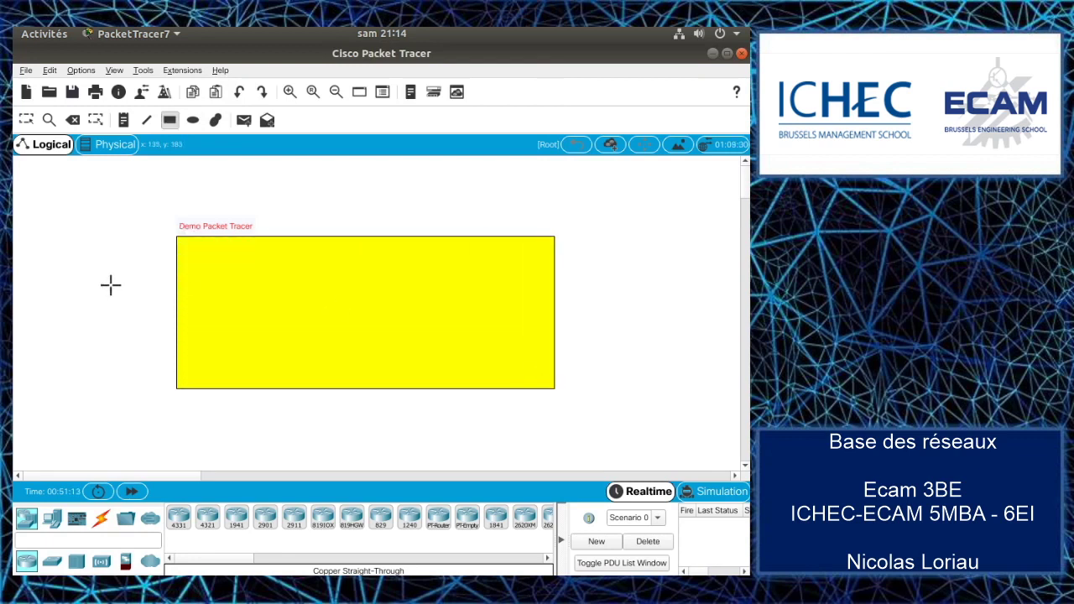
left_click(25, 120)
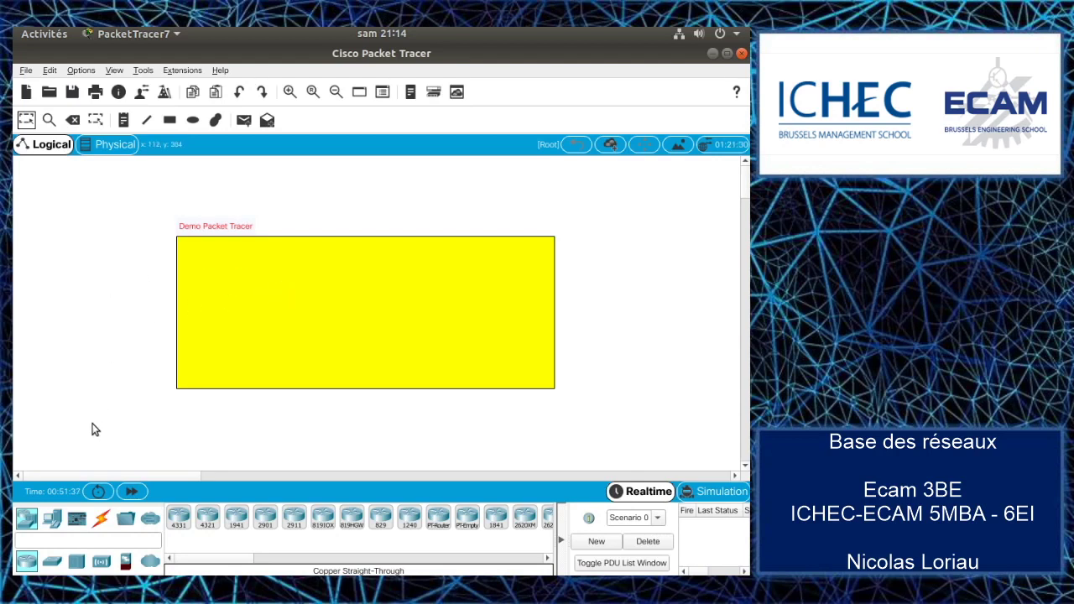
Step: Place a laptop, a server and a 2960 switch between them in a row inside the yellow rectangle
left_click(51, 518)
left_click_drag(208, 522, 244, 300)
left_click_drag(236, 524, 476, 298)
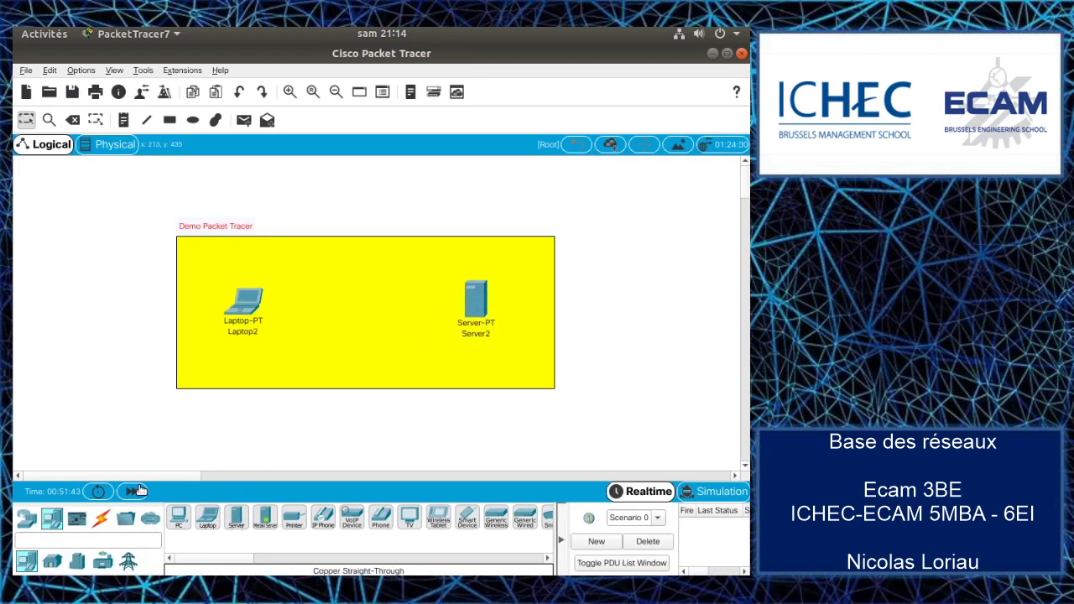
left_click(26, 518)
left_click(53, 561)
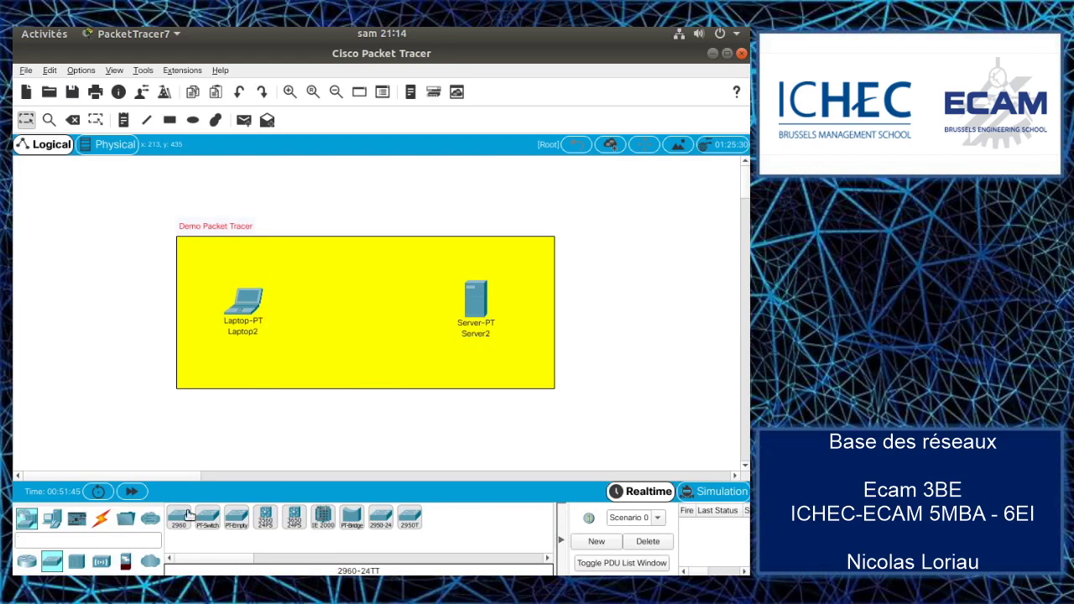
left_click_drag(179, 518, 355, 314)
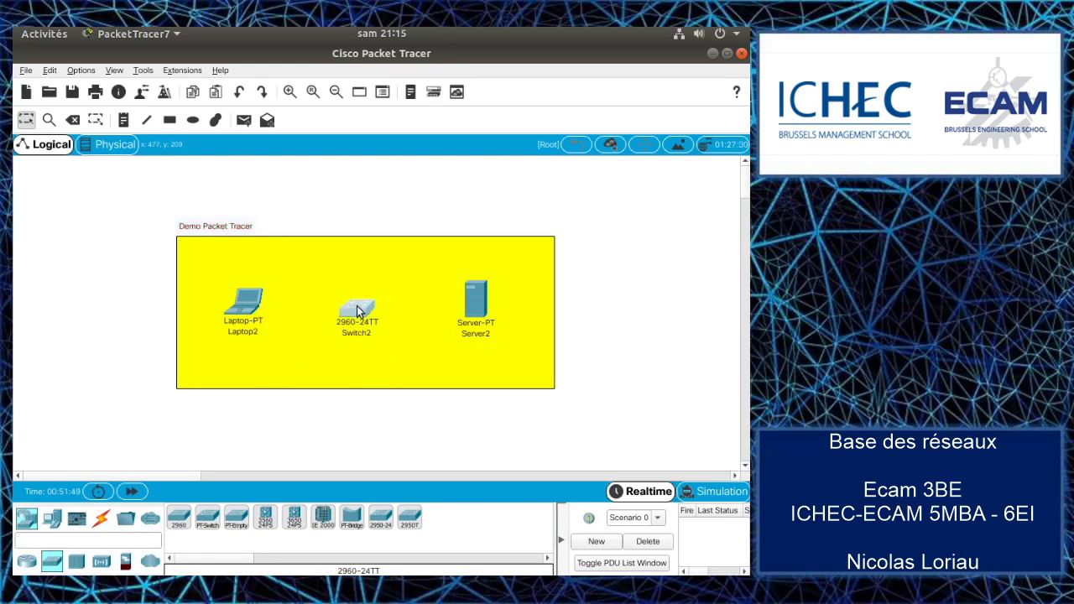
Step: Connect the laptop's FastEthernet0 to the switch's FastEthernet0/1 with a copper straight-through cable and level the switch with the laptop
left_click(100, 518)
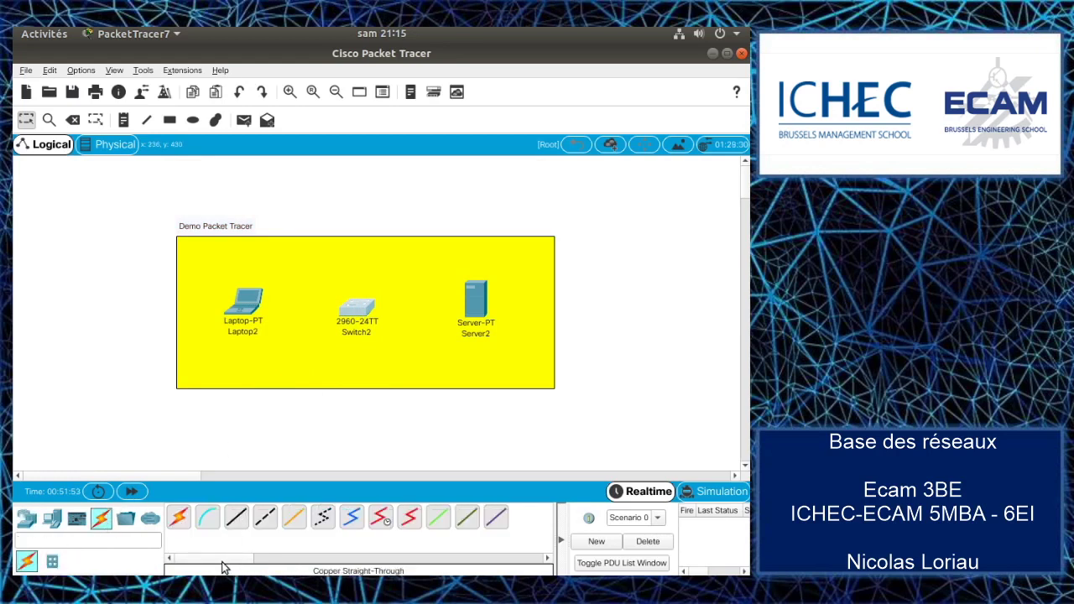
left_click(239, 521)
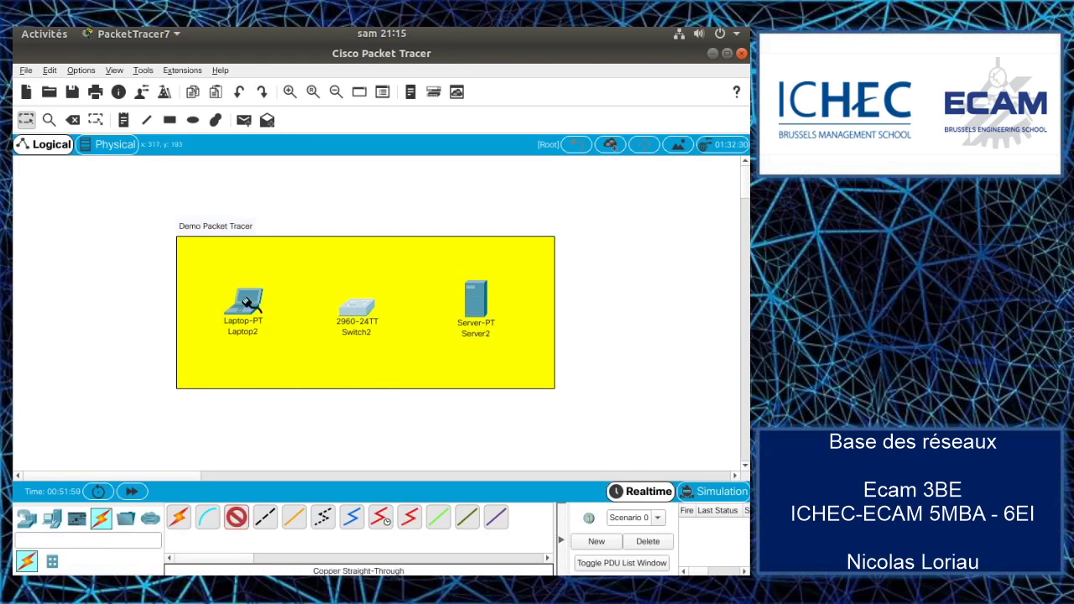
left_click(243, 300)
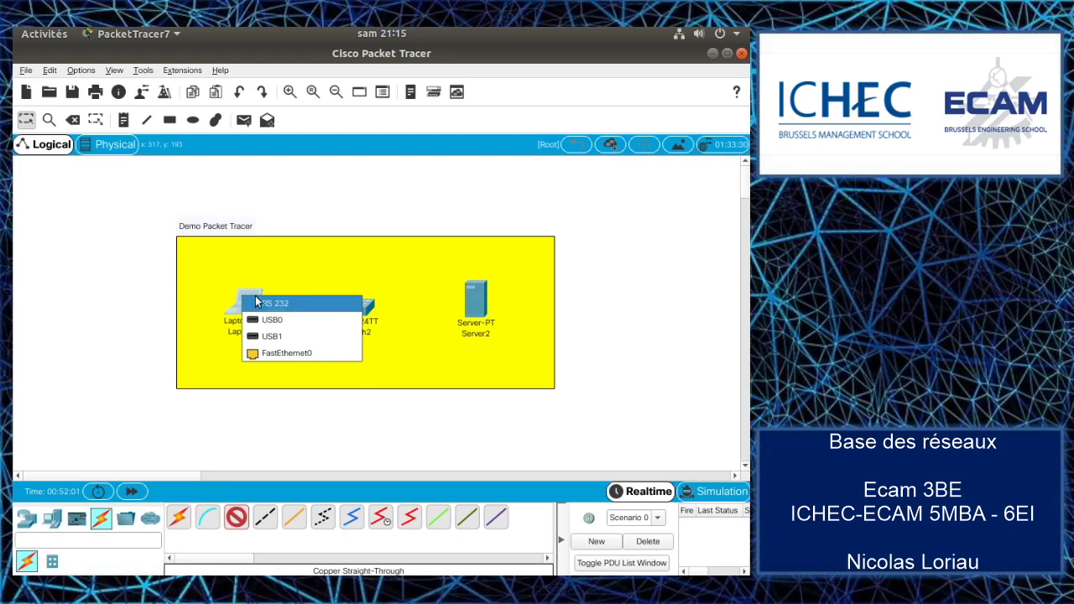
left_click(285, 354)
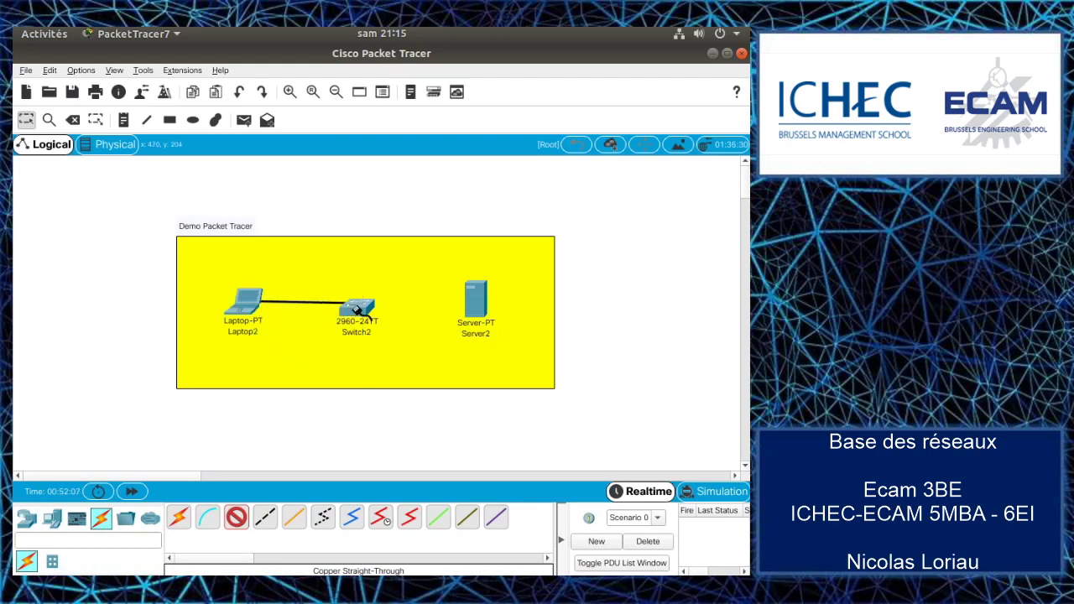
left_click(356, 308)
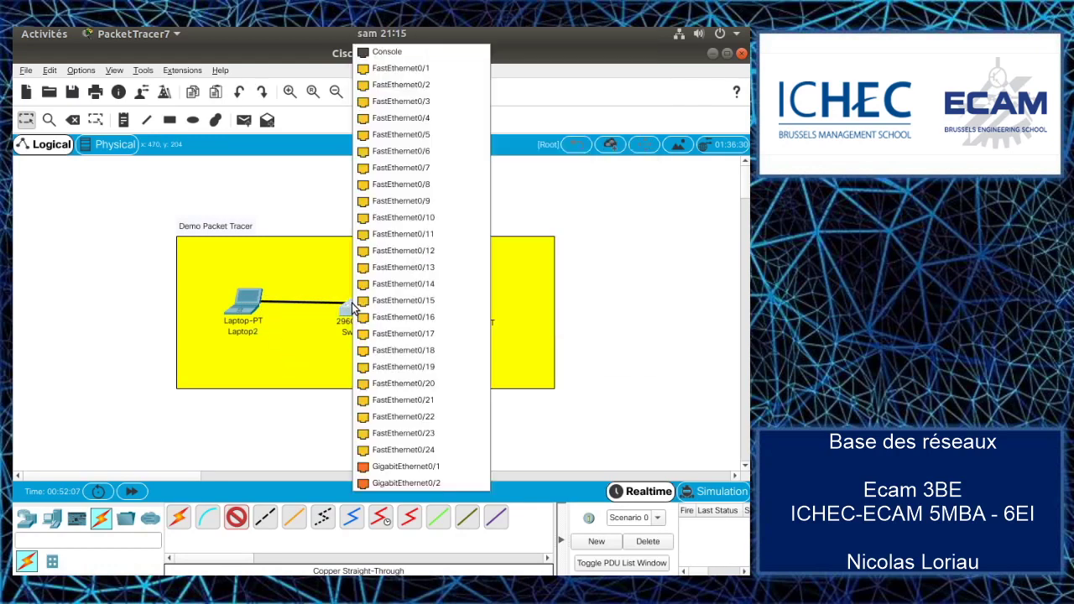
left_click(414, 72)
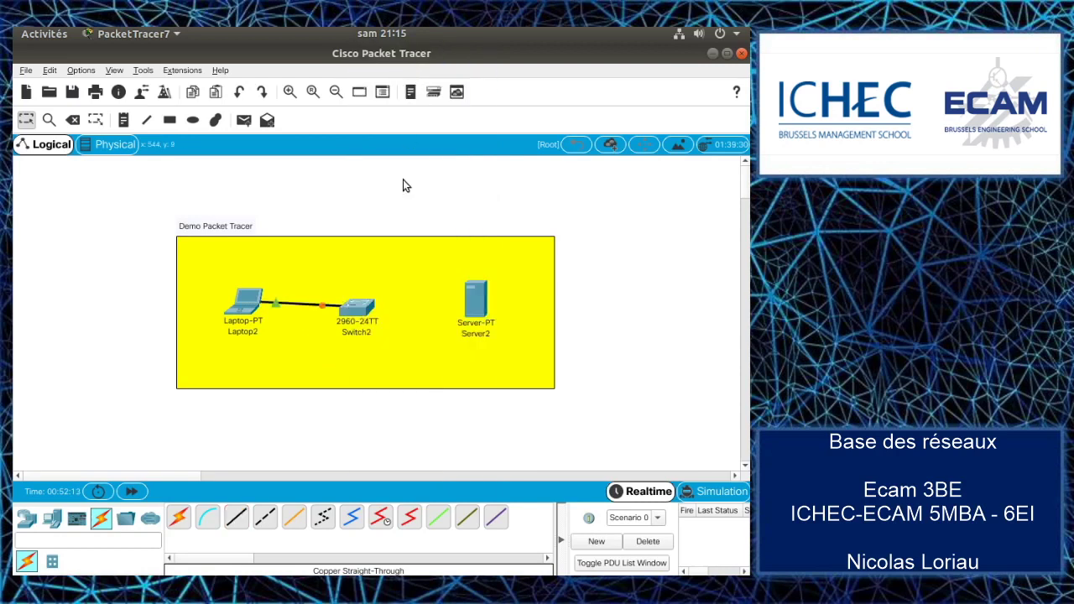
left_click_drag(359, 313, 359, 305)
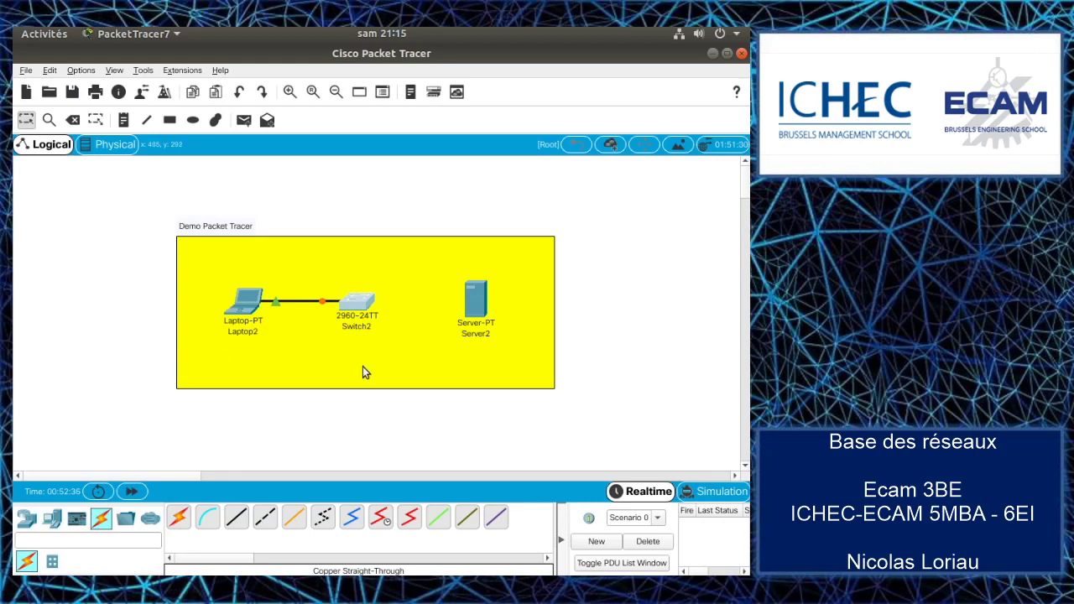
Step: Connect the switch's FastEthernet0/2 to the server's FastEthernet0 with a copper straight-through cable and line the server up with the switch
left_click(235, 526)
left_click(361, 301)
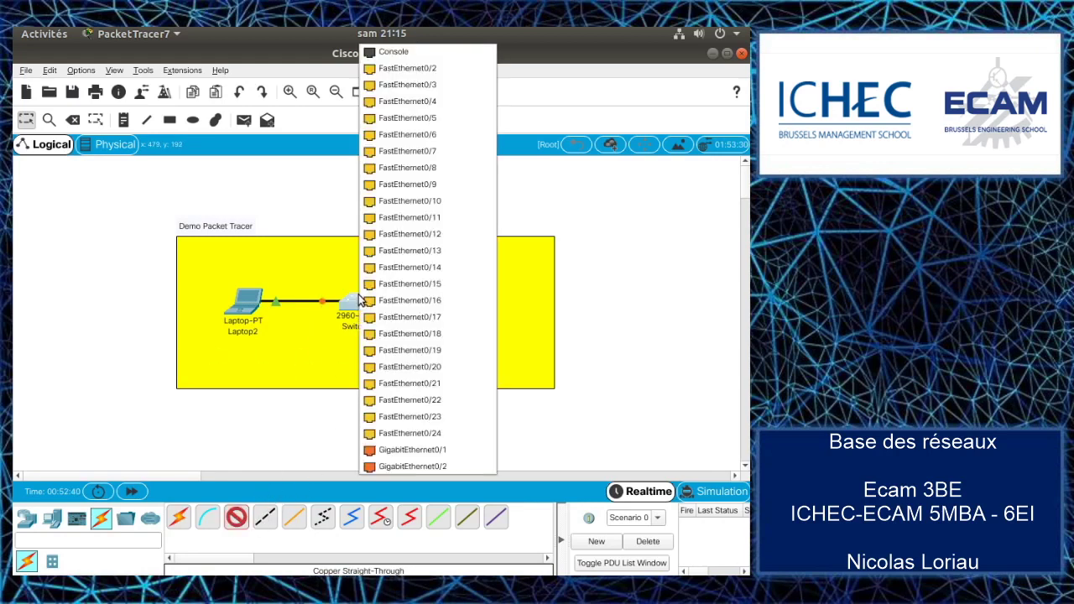
left_click(432, 69)
left_click(476, 298)
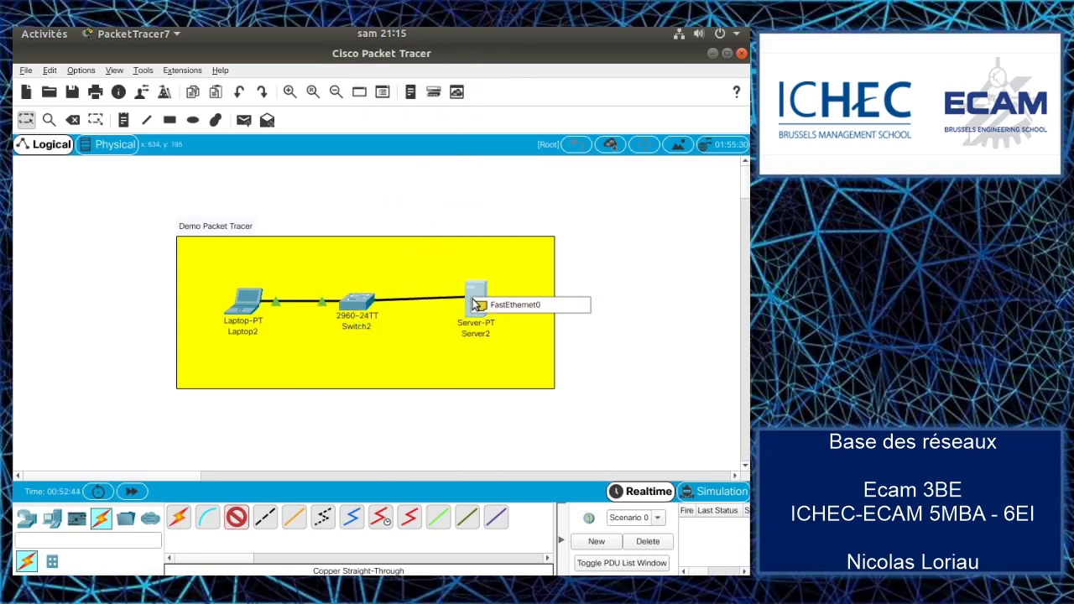
left_click(493, 310)
left_click_drag(473, 306, 476, 314)
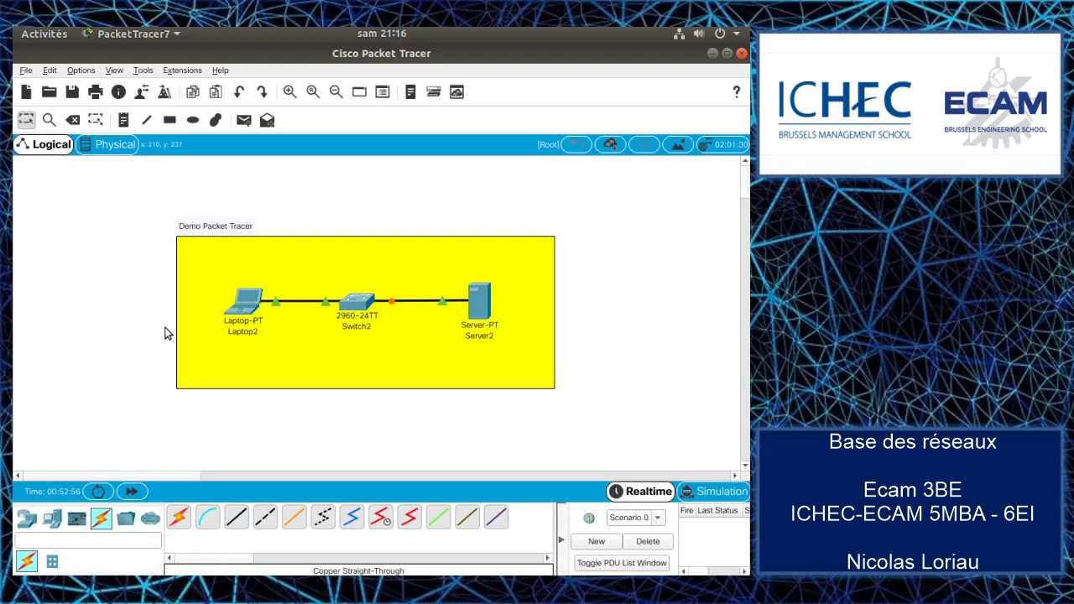
Step: Examine the laptop's physical modules, global configuration, desktop applications, programming area and attributes in its enlarged device window
left_click(250, 310)
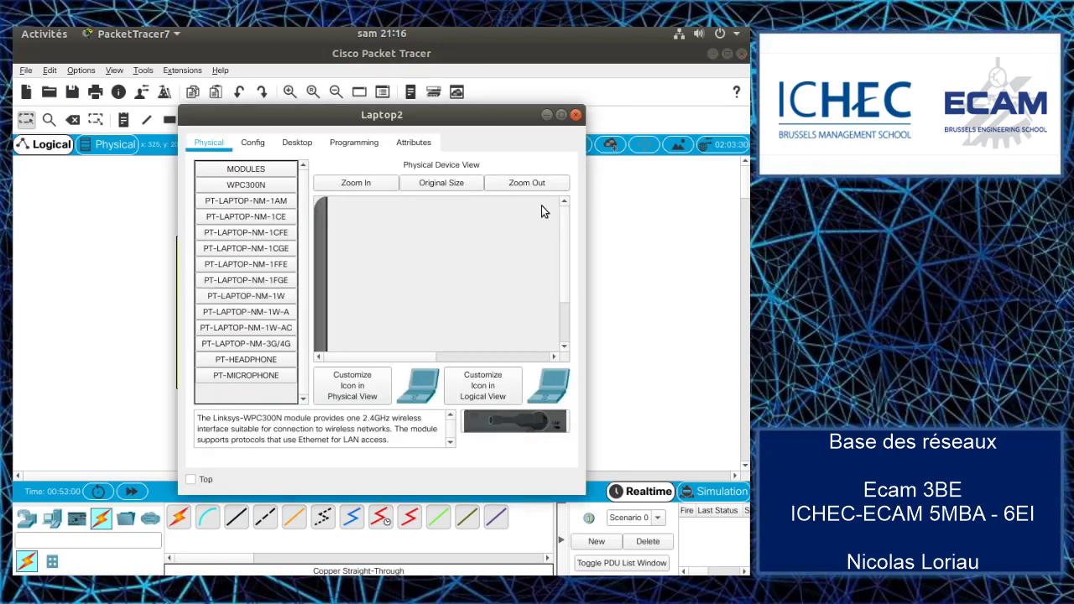
left_click_drag(585, 495, 652, 572)
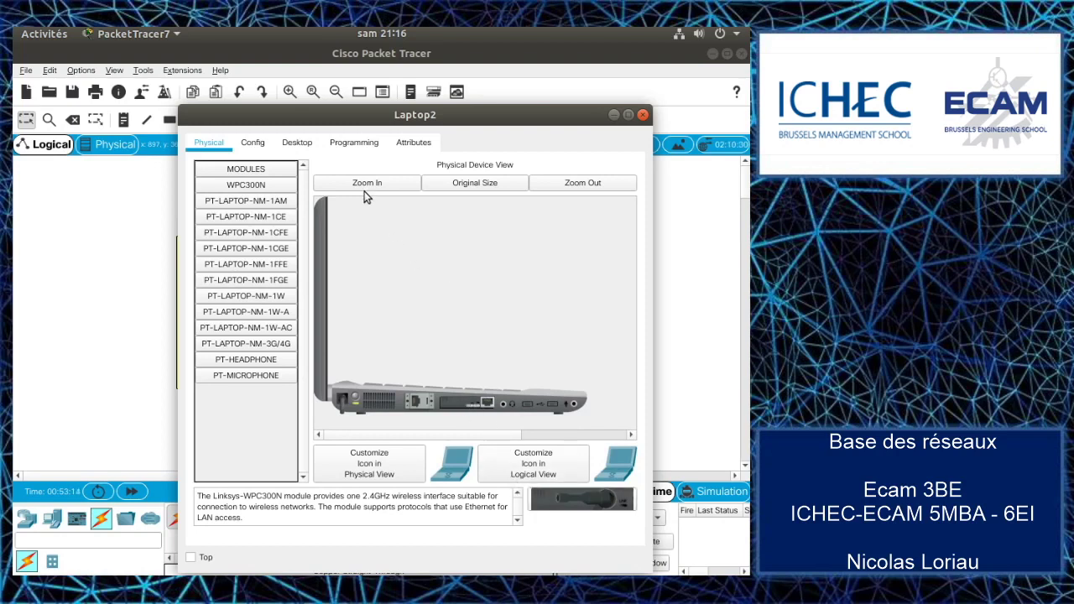
left_click(263, 148)
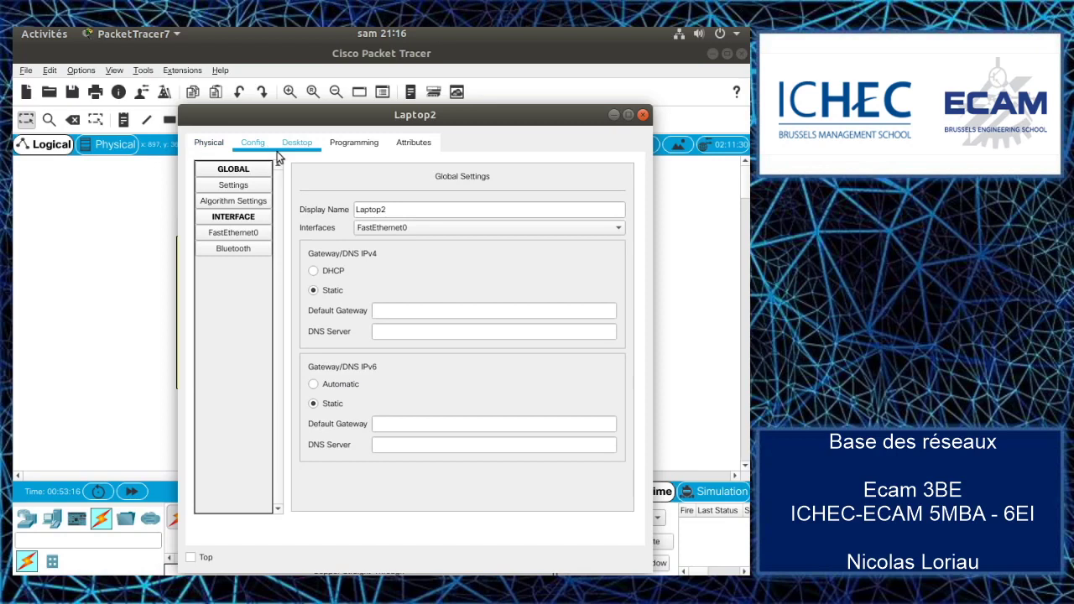
left_click(304, 151)
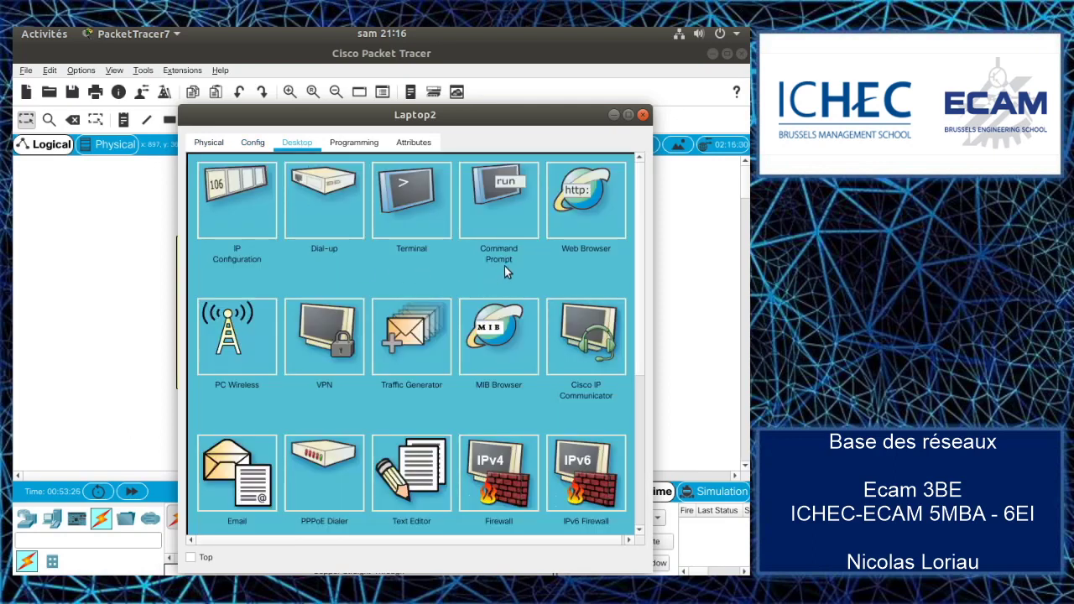
left_click(349, 154)
left_click(351, 142)
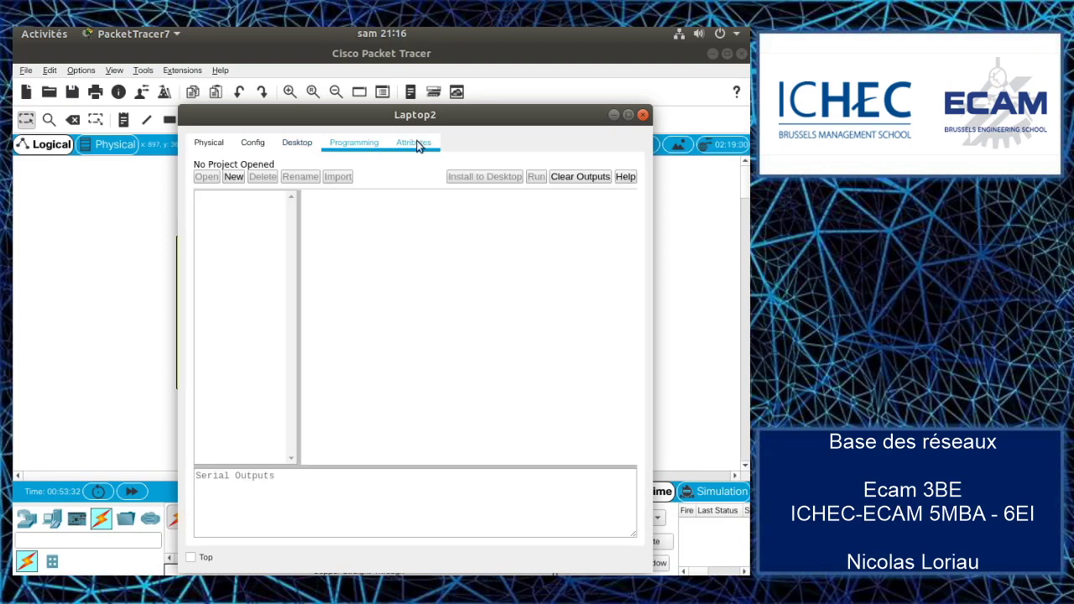
left_click(416, 144)
left_click(364, 142)
left_click(412, 144)
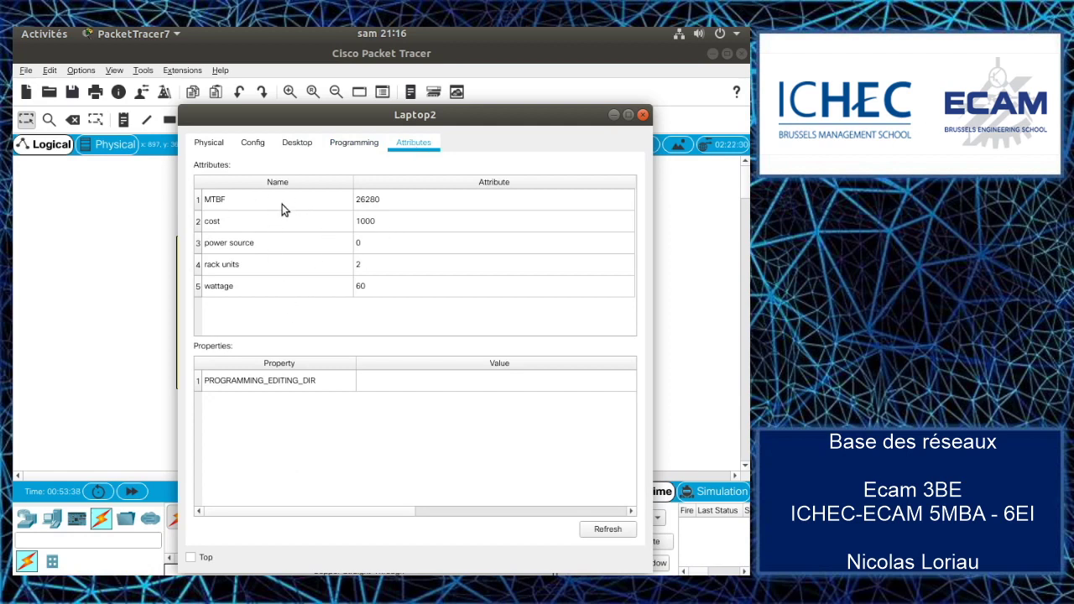
Step: Give the laptop's FastEthernet0 interface the static IPv4 address 10.0.0.1 with subnet mask 255.255.255.0
left_click(217, 142)
left_click(244, 142)
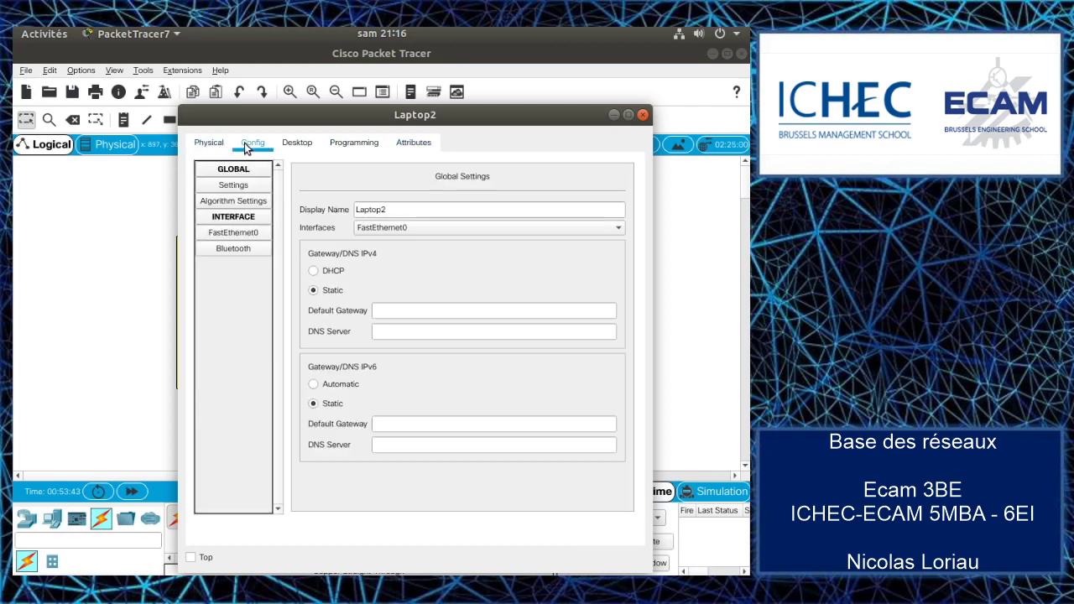
left_click(229, 237)
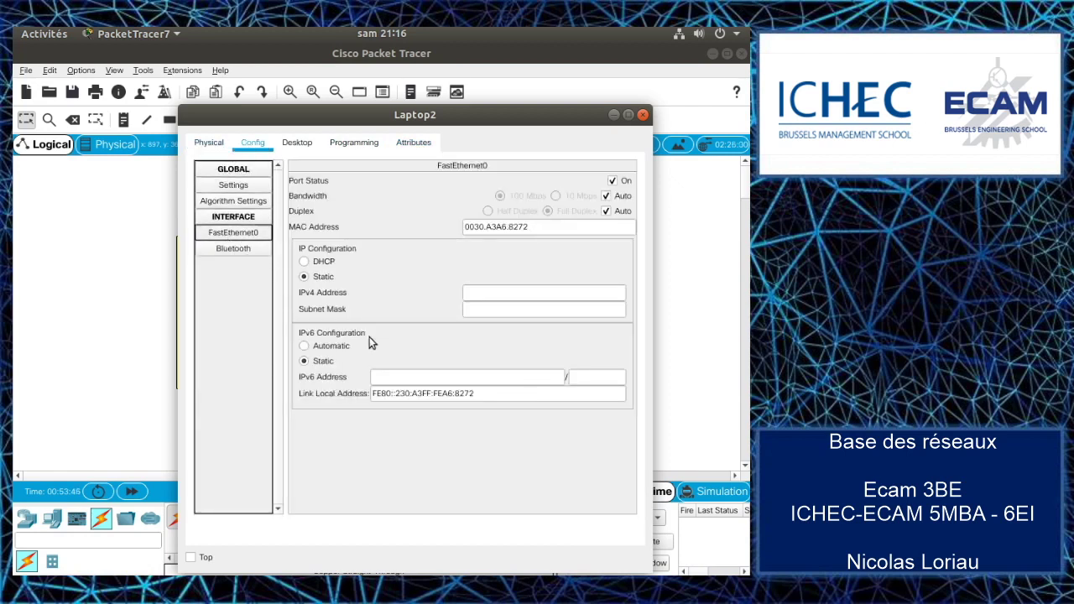
left_click(499, 293)
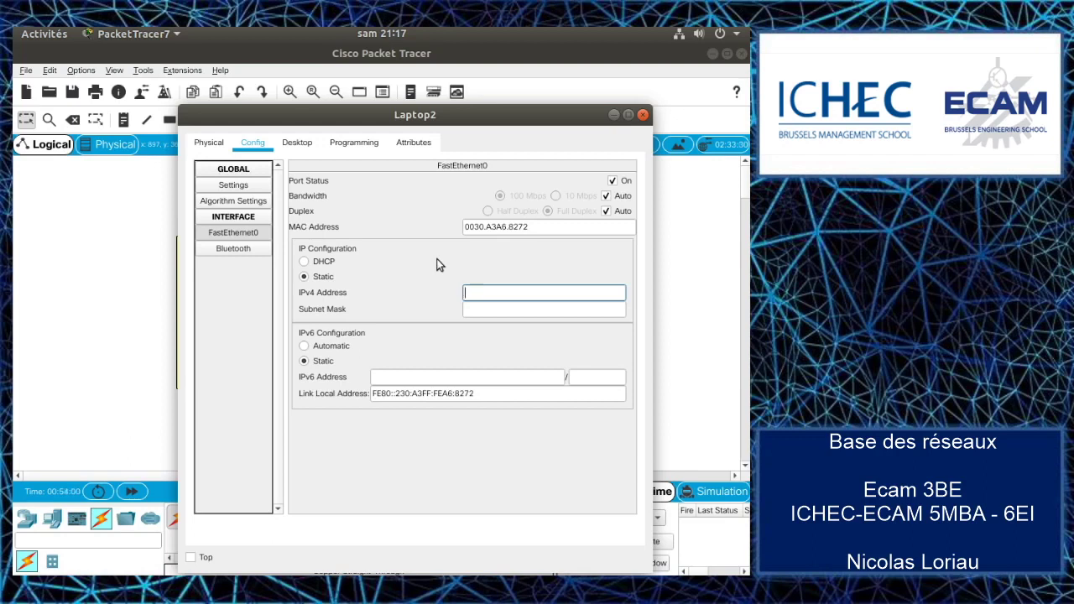
type("10.0.0.1")
left_click(515, 307)
double_click(515, 307)
type("255.255")
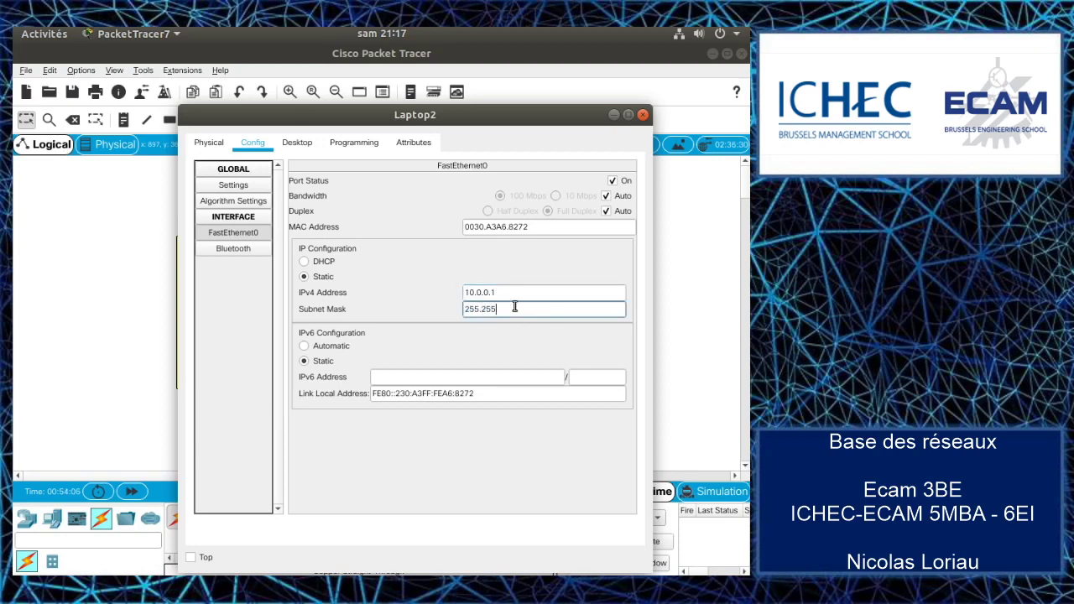
type(".255.0")
left_click(574, 451)
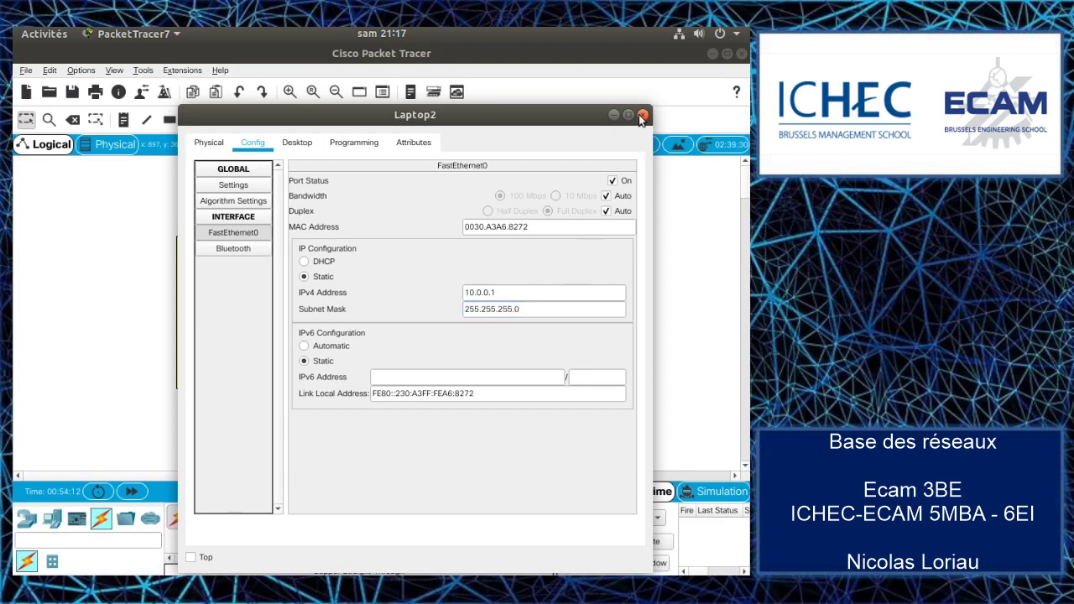
Step: Check the laptop's IP configuration by running ipconfig in its Command Prompt, then close the laptop's device window
left_click(304, 145)
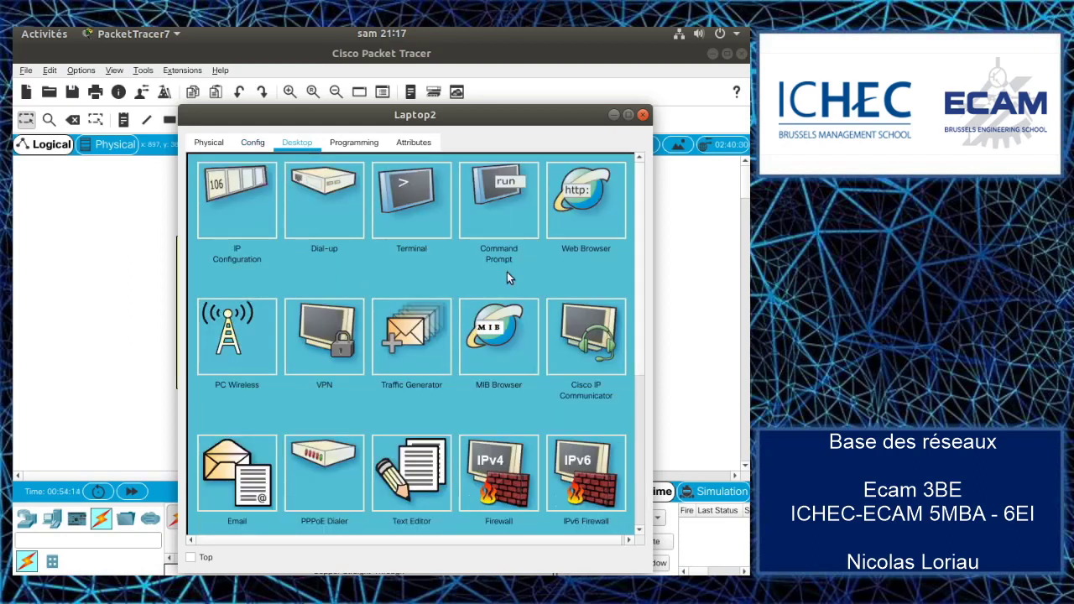
left_click(496, 189)
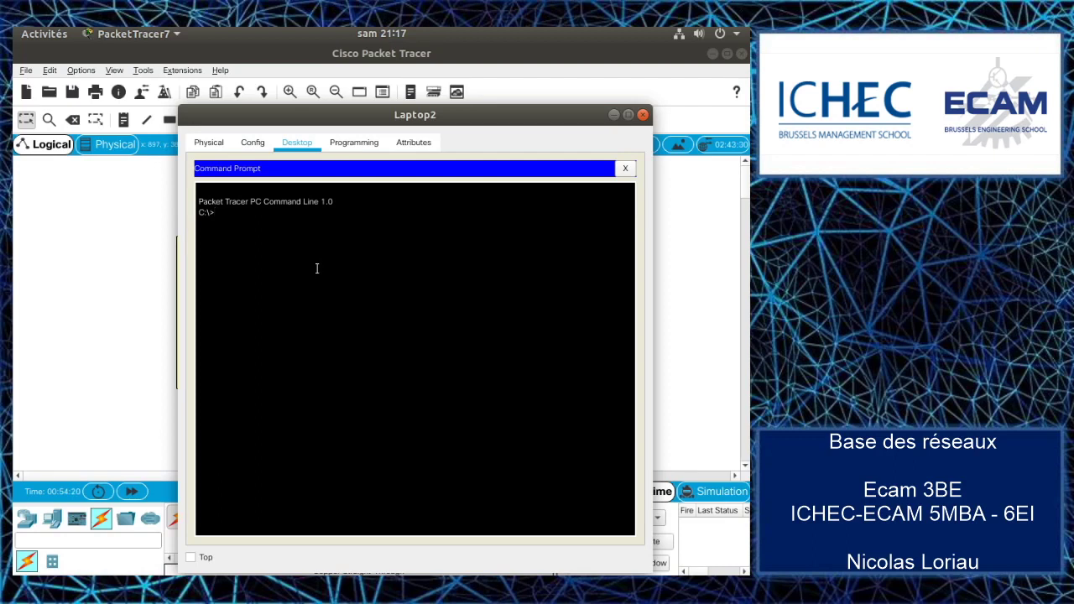
type("ipconfig")
key("Return")
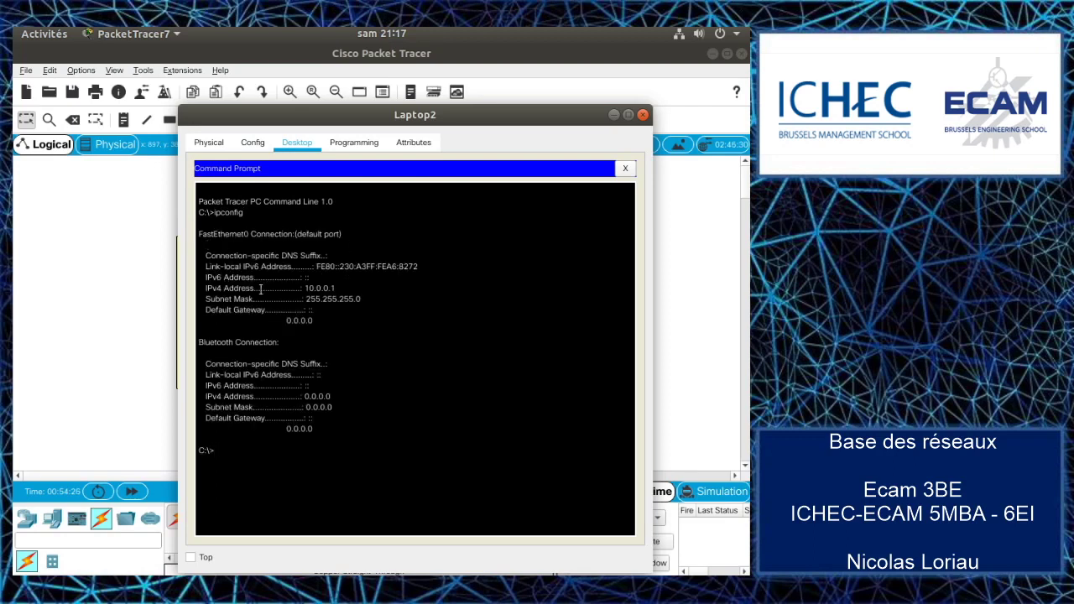
left_click_drag(262, 288, 376, 299)
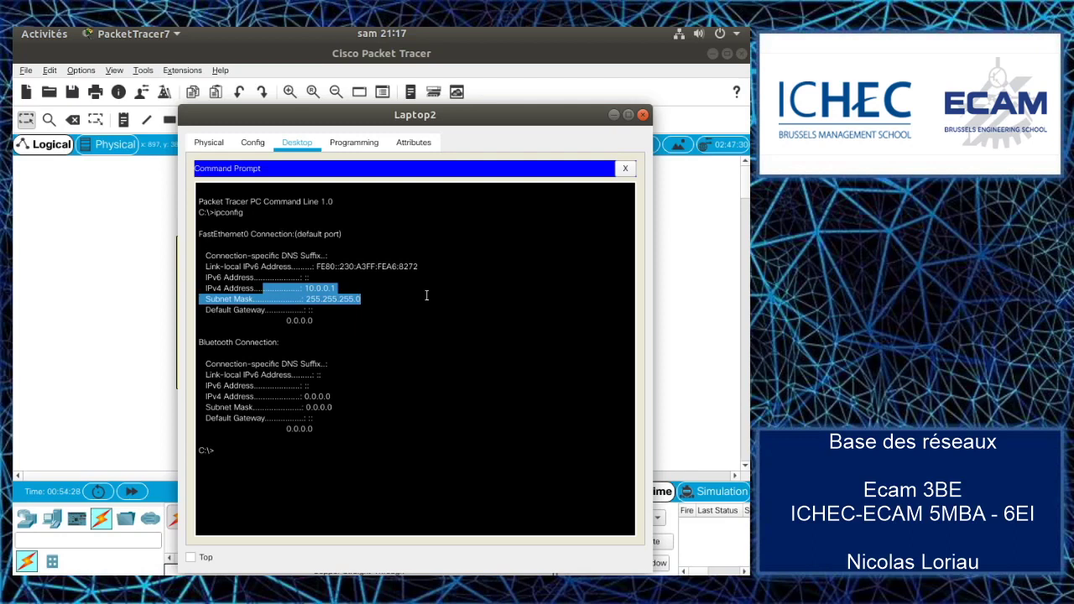
left_click(626, 169)
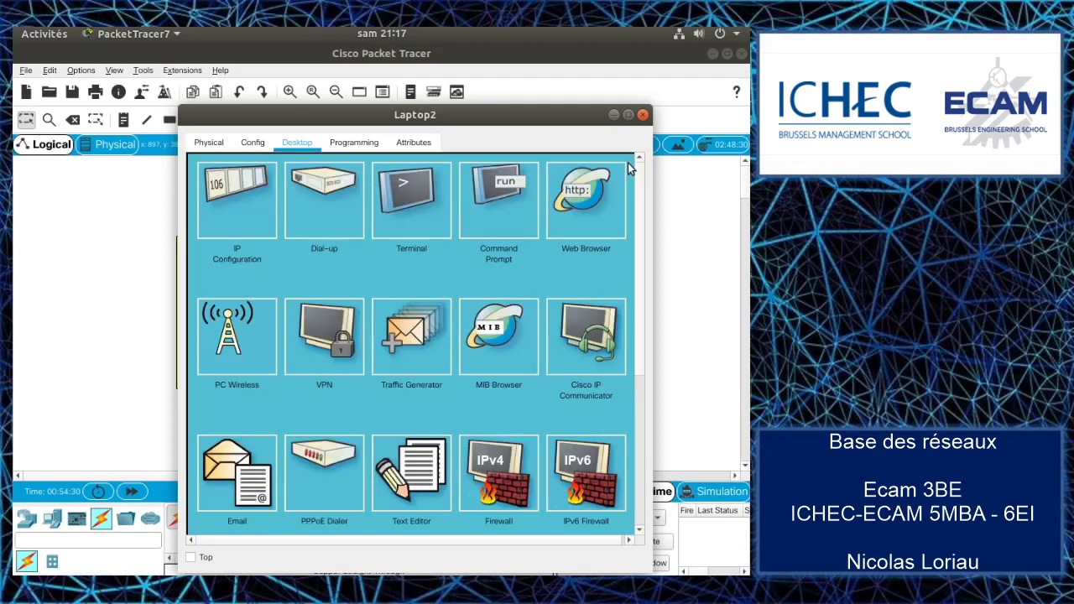
left_click(642, 115)
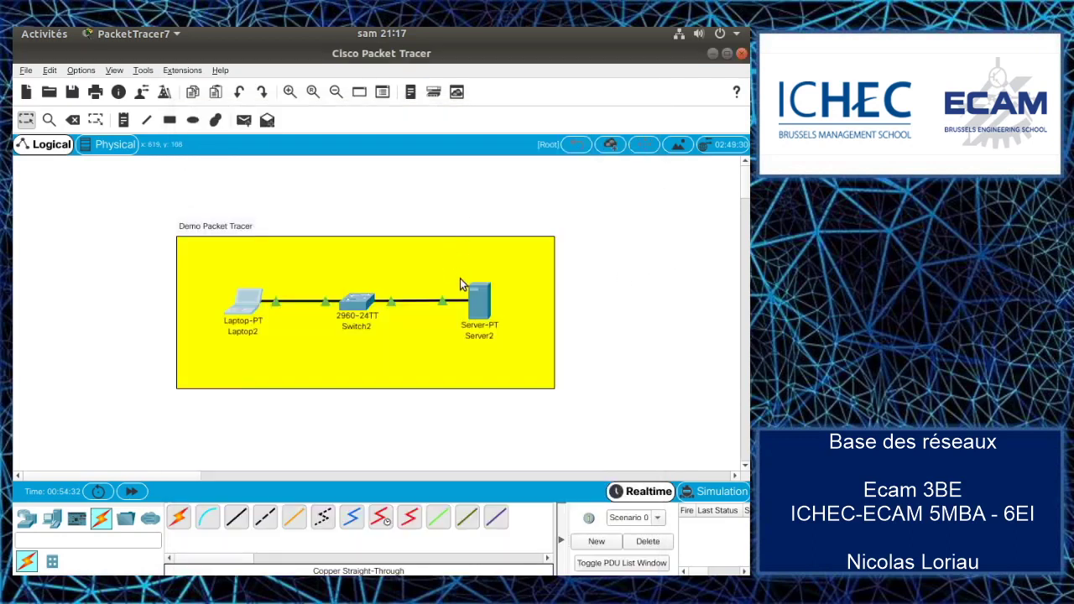
Step: Give the server's FastEthernet0 interface the static IPv4 address 10.0.0.254 with subnet mask 255.255.255.0
left_click(481, 295)
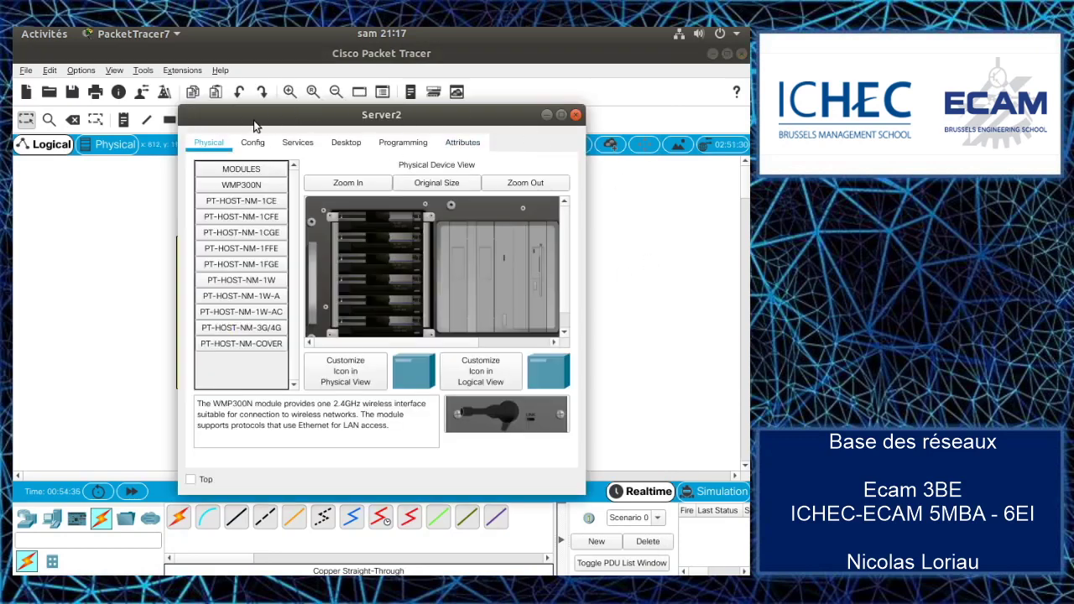
left_click(296, 143)
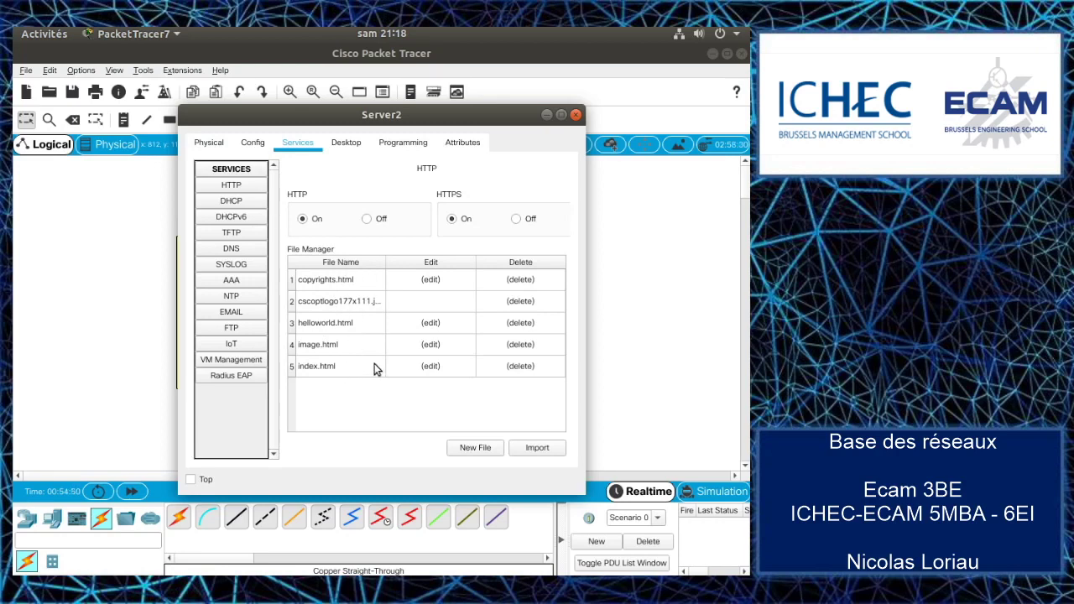
left_click(249, 143)
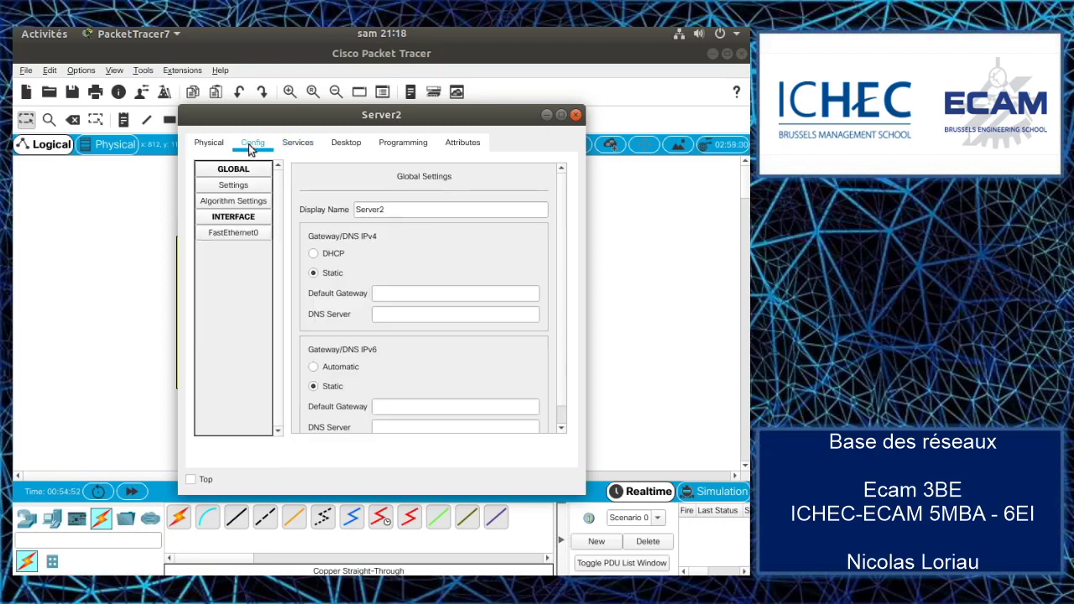
left_click(235, 234)
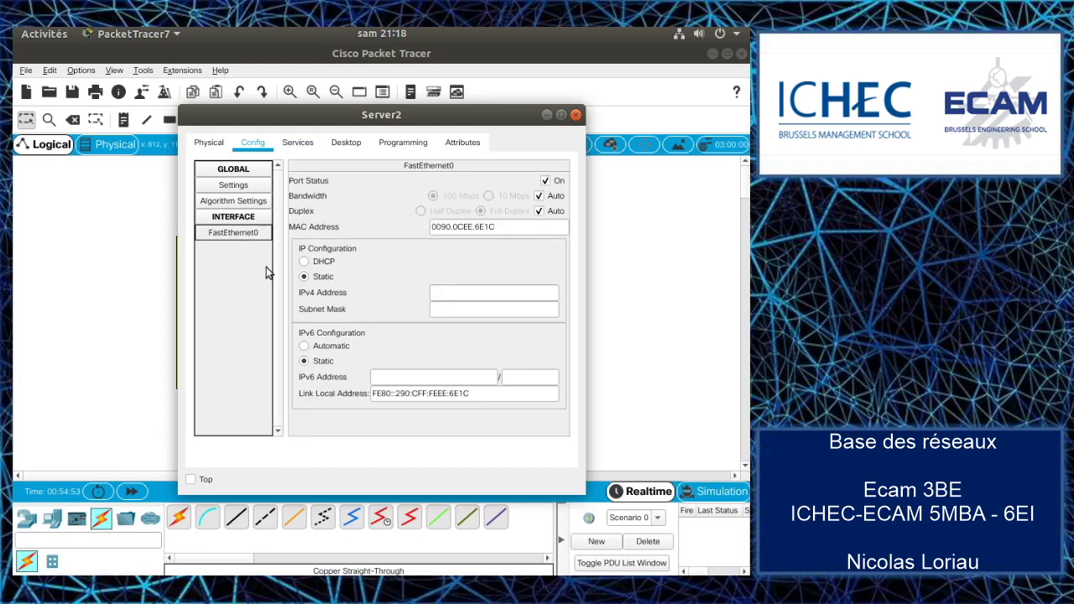
left_click(449, 294)
type("10.0.0.254")
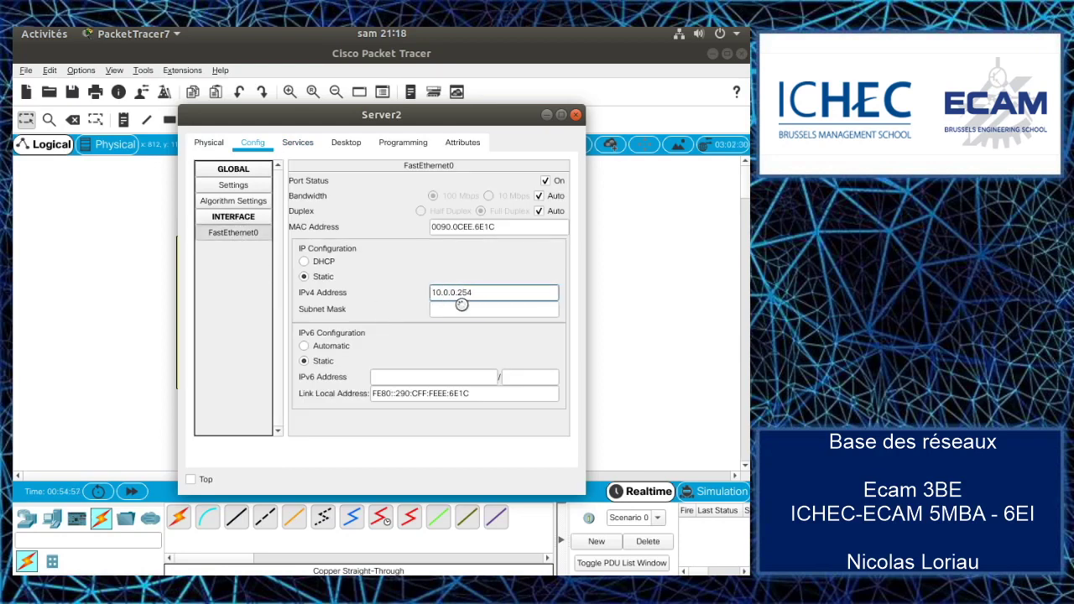
left_click(462, 308)
triple_click(463, 308)
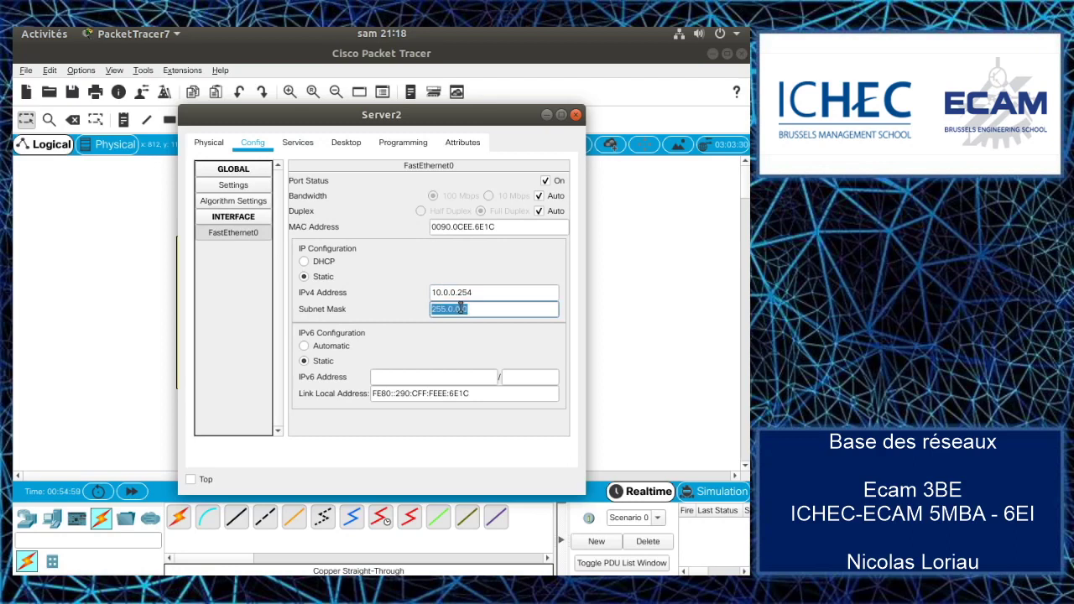
type("255.255.255.0")
left_click(402, 269)
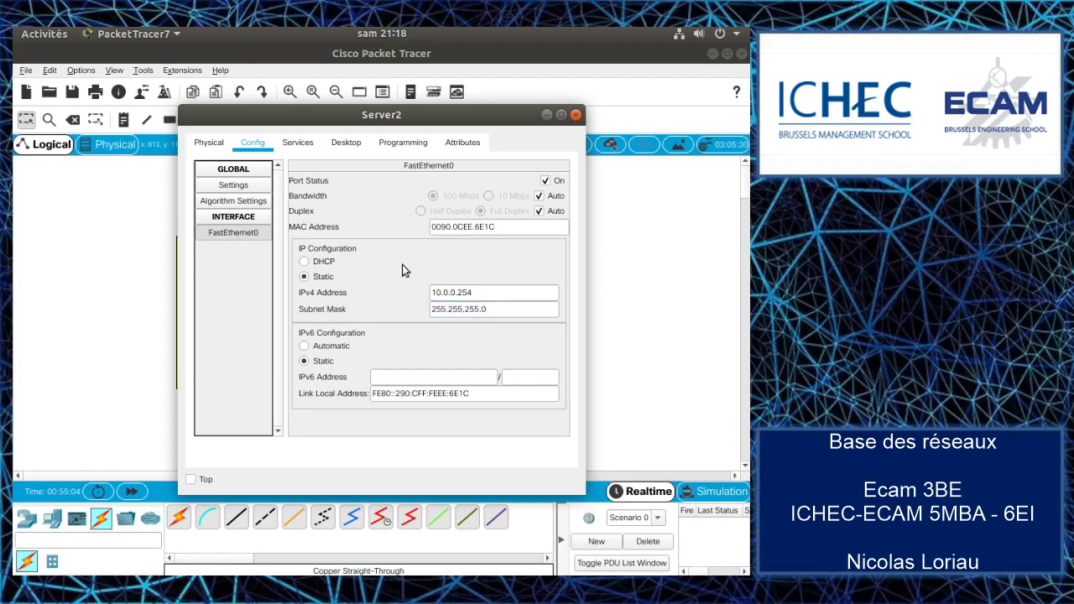
left_click(573, 115)
Step: Test access to the server by loading 10.0.0.254 in the laptop's Web Browser, then close the laptop's device window
left_click(240, 304)
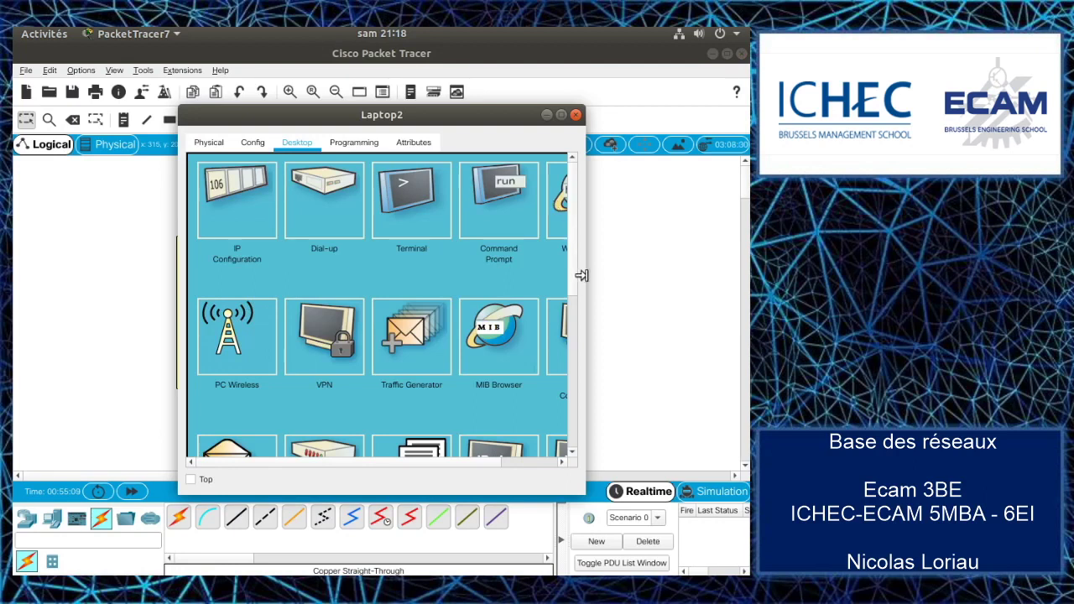
left_click_drag(585, 277, 673, 278)
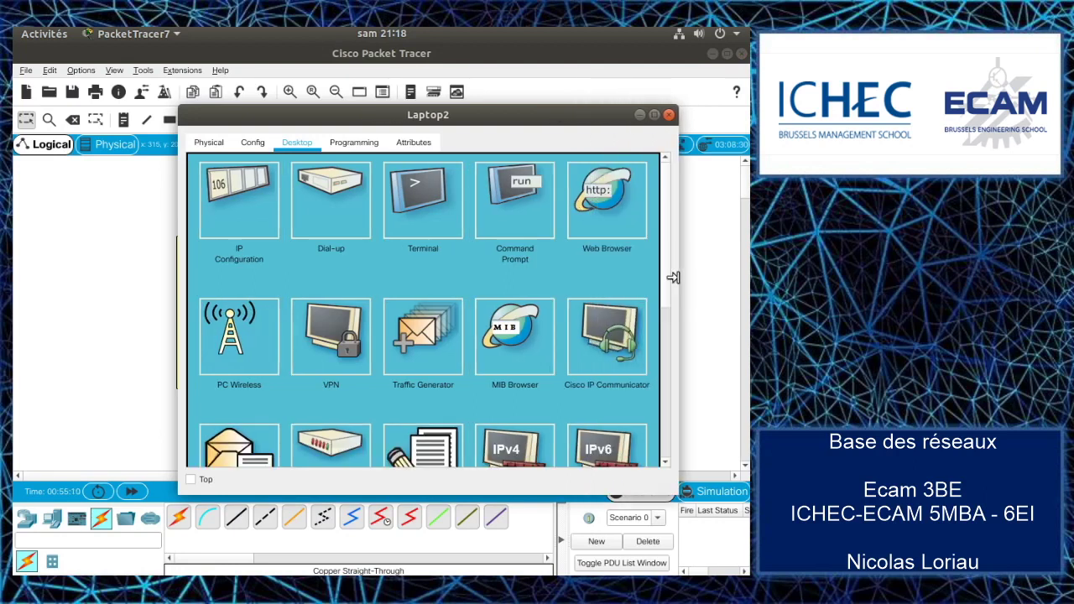
left_click(607, 191)
left_click(365, 186)
type("10.0.0.254")
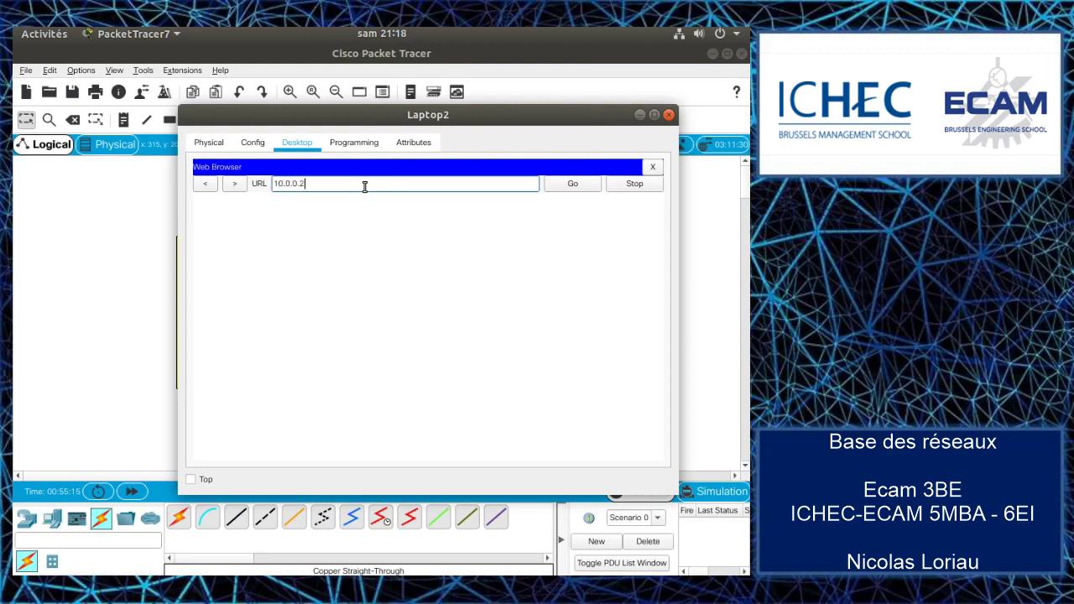
key("Return")
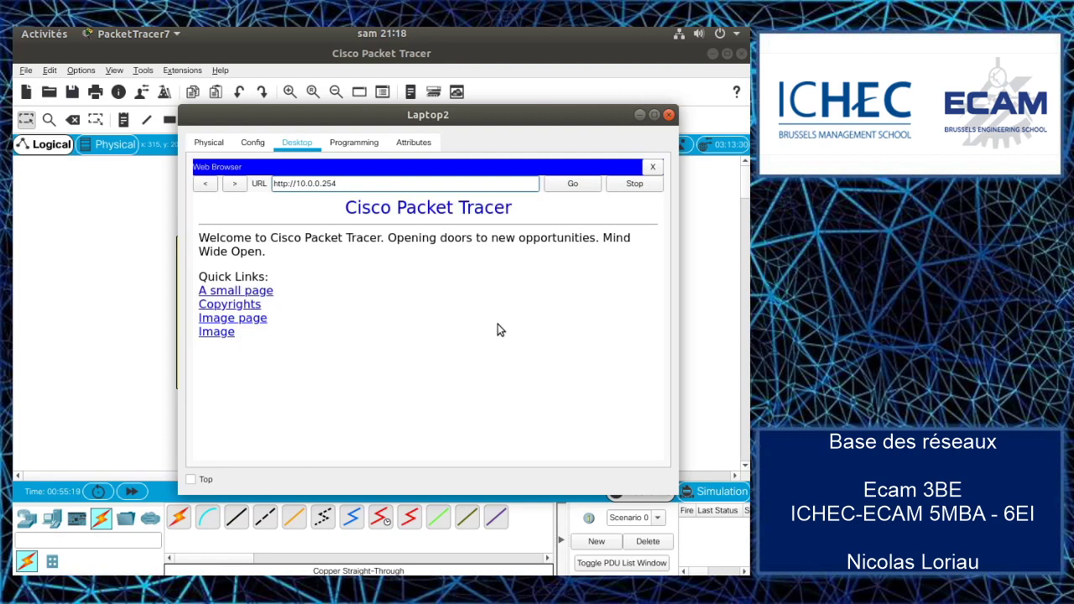
left_click(669, 115)
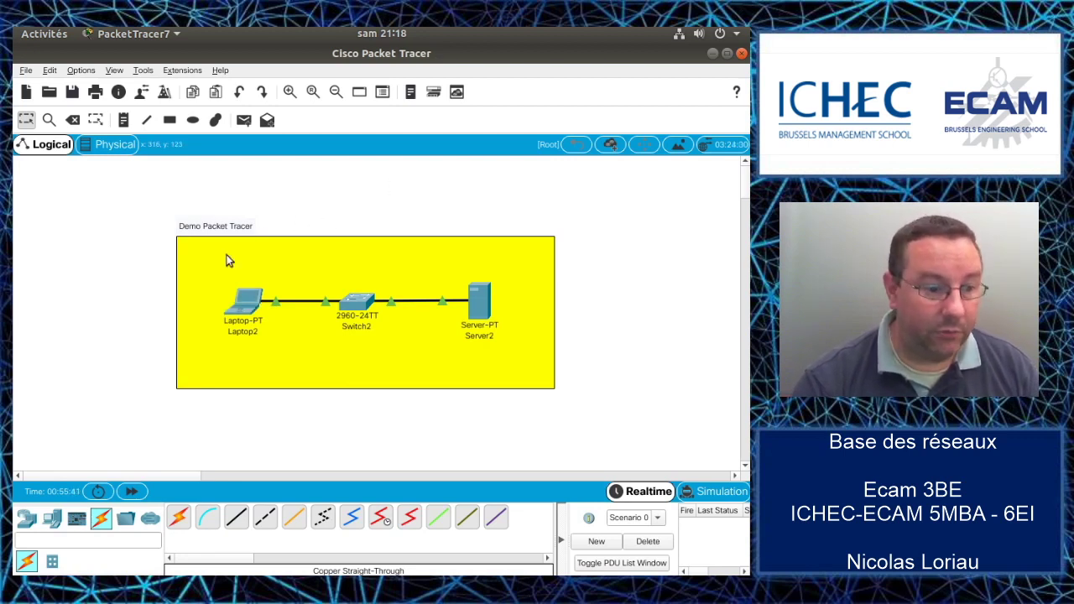
Step: Add a 1941 router above the switch and connect its GigabitEthernet0/0 to the switch's GigabitEthernet0/1 with a copper straight-through cable
left_click(30, 513)
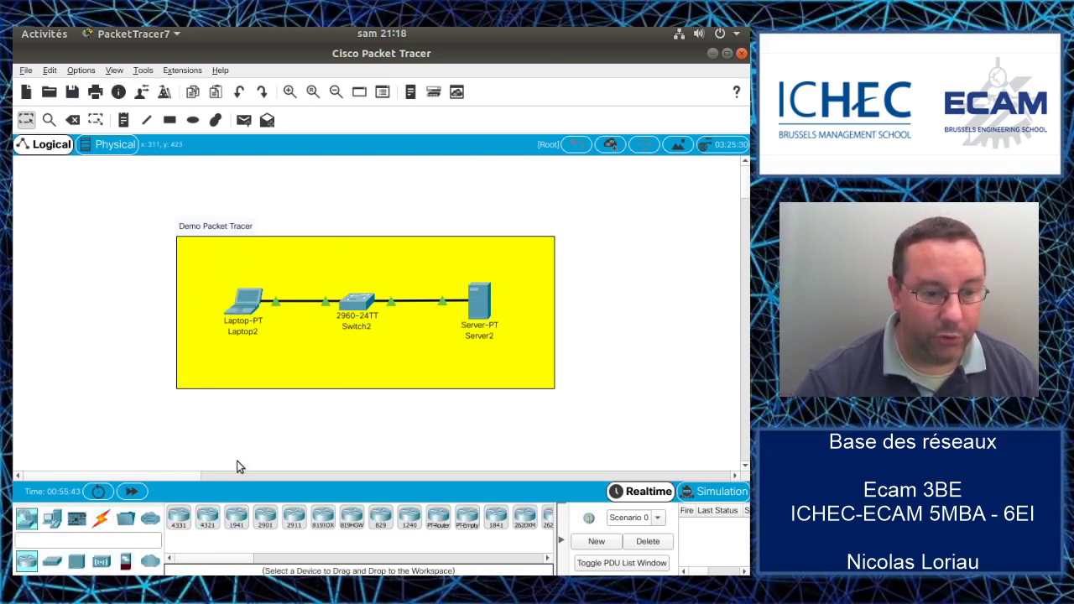
left_click_drag(236, 517, 361, 219)
left_click(101, 518)
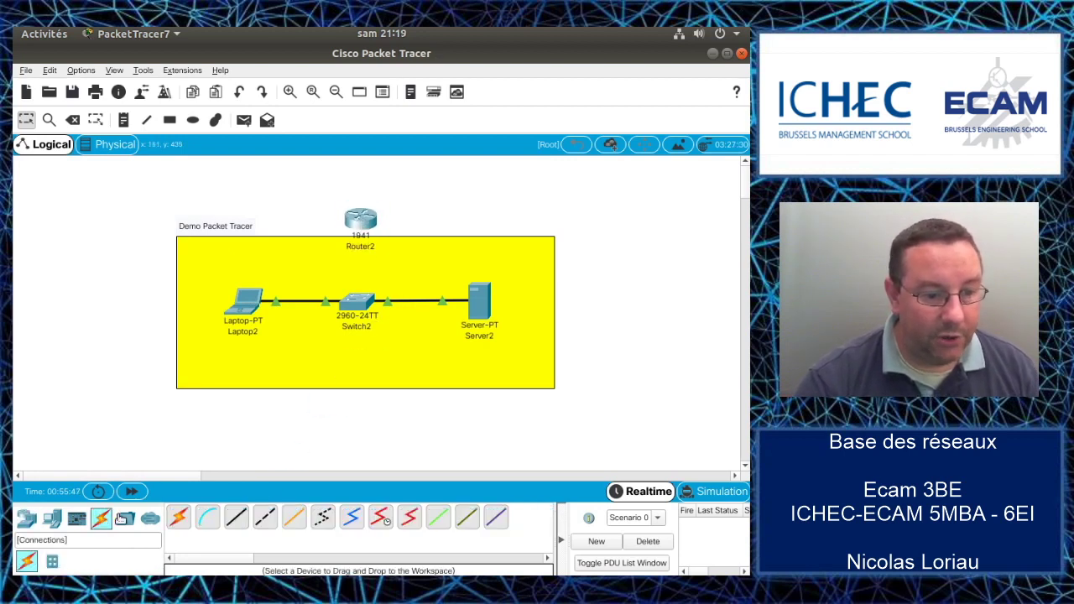
left_click(236, 518)
left_click(361, 220)
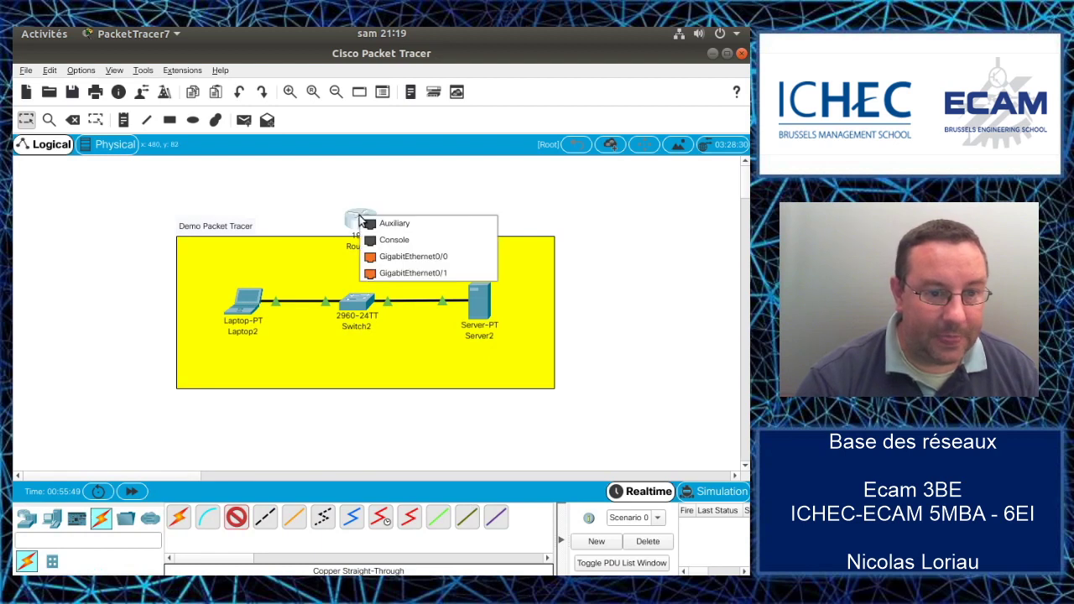
left_click(411, 256)
left_click(361, 300)
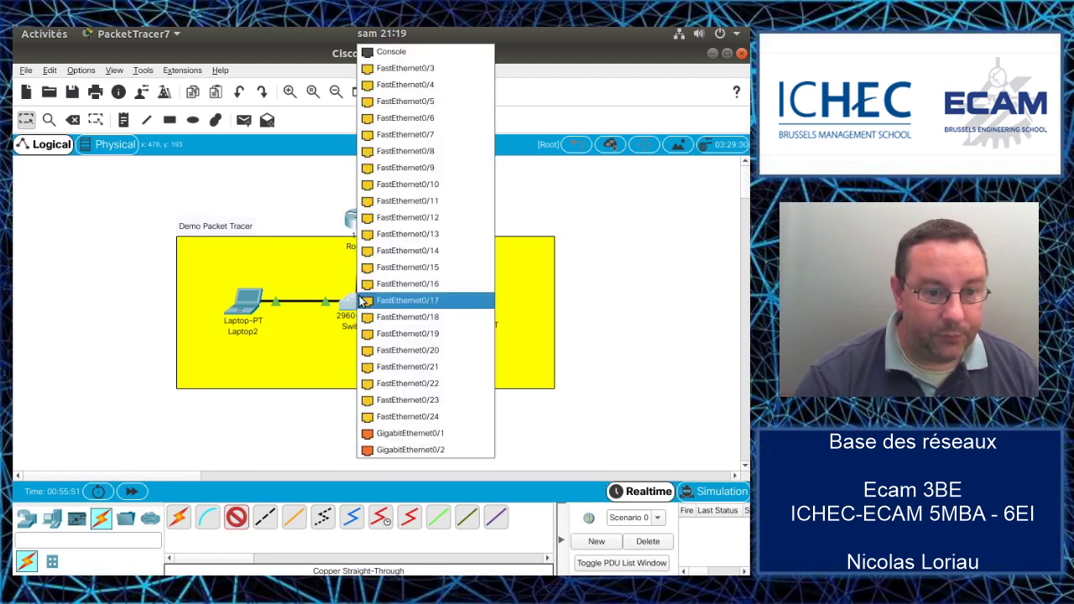
left_click(391, 433)
left_click_drag(365, 219, 362, 202)
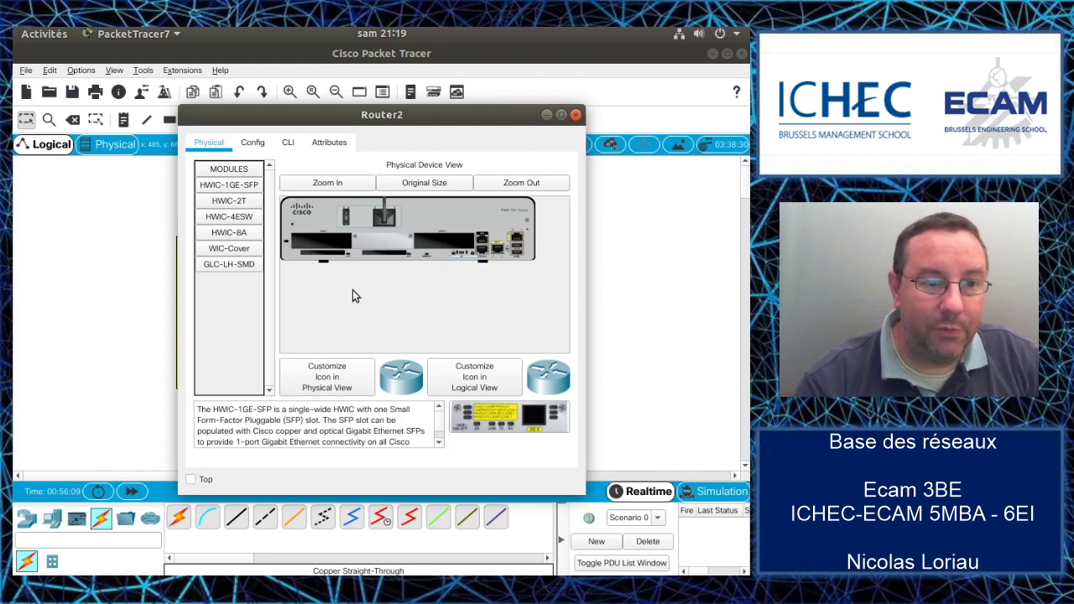
Step: Decline the initial configuration dialog in the router's IOS command line with "no" and start the console session
left_click(291, 143)
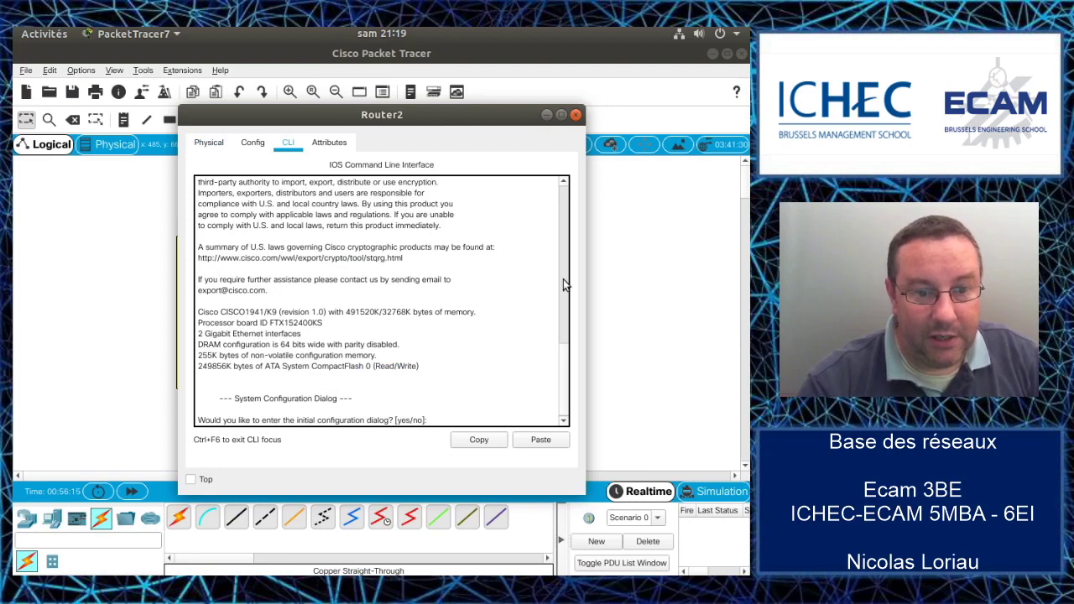
scroll(564, 285, "up", 8)
scroll(565, 303, "down", 8)
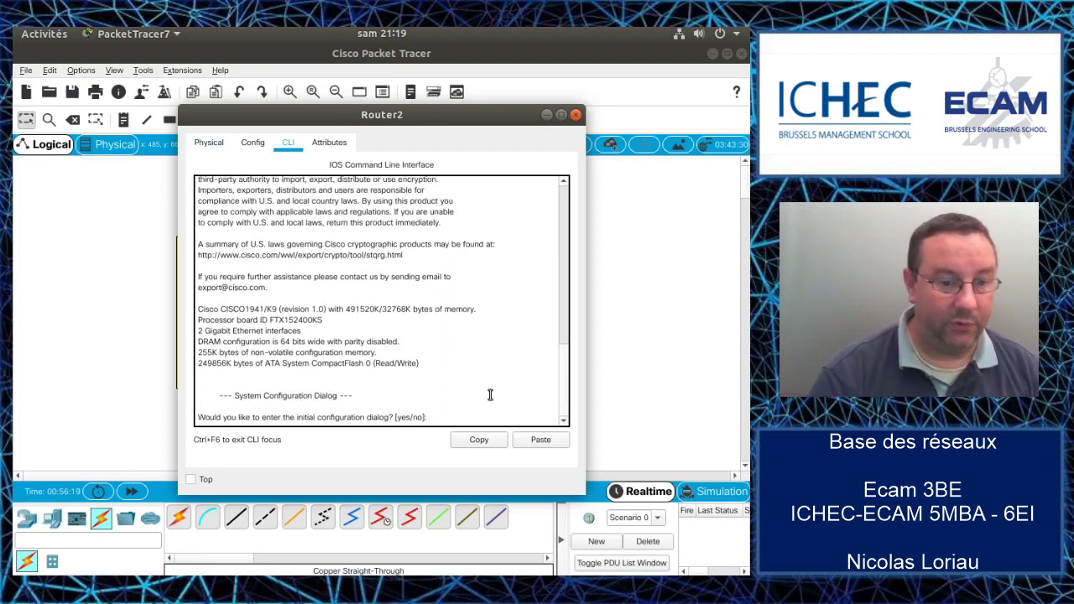
type("no")
key("Return")
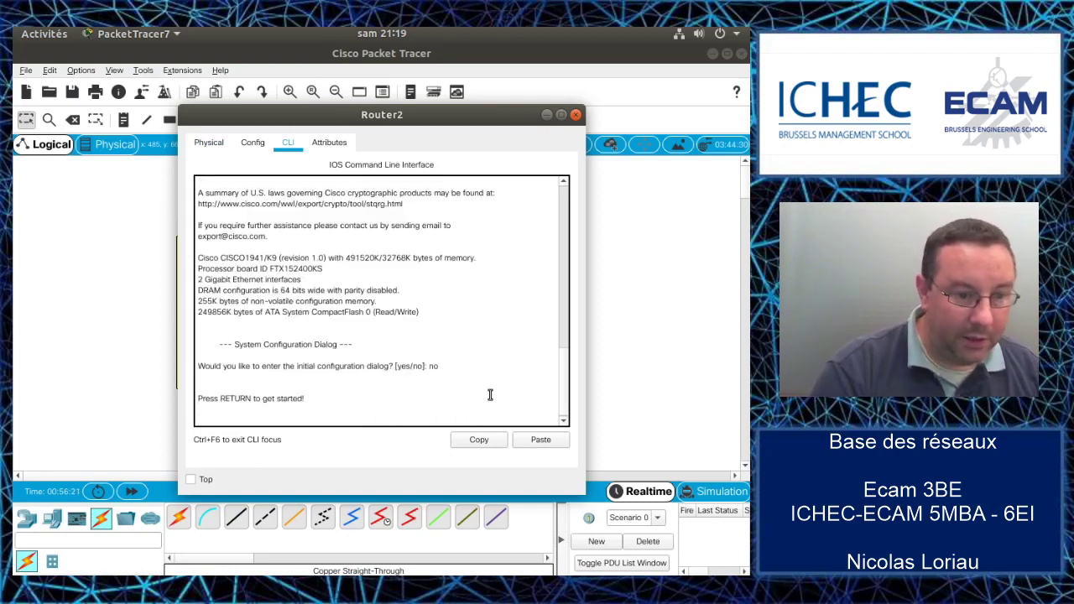
key("Return")
Step: List the router's interfaces and their status with the command "sh ip int brief"
type("sh i")
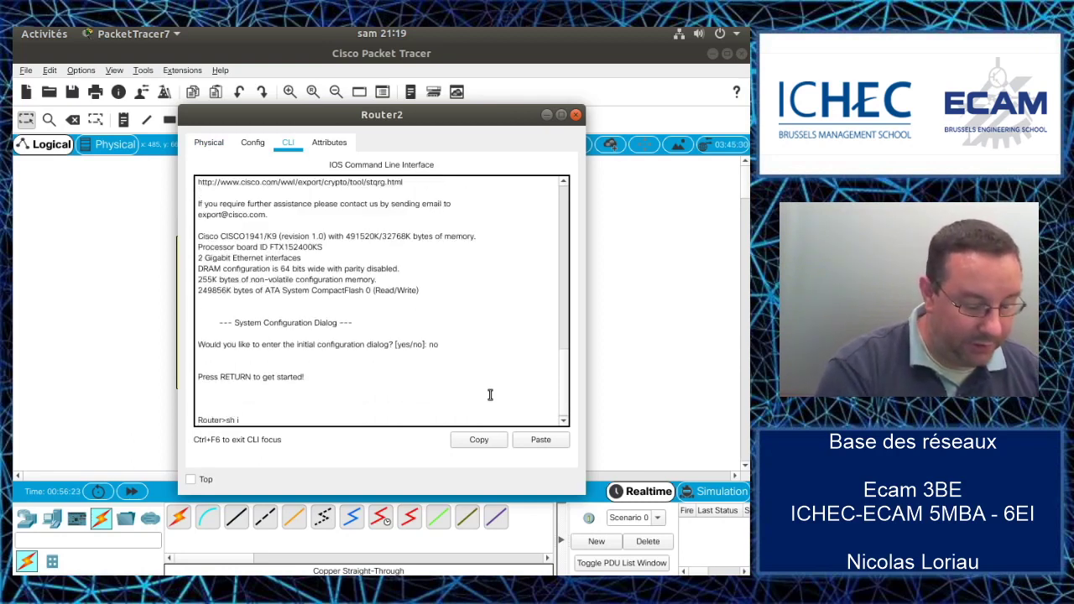
type("p int b")
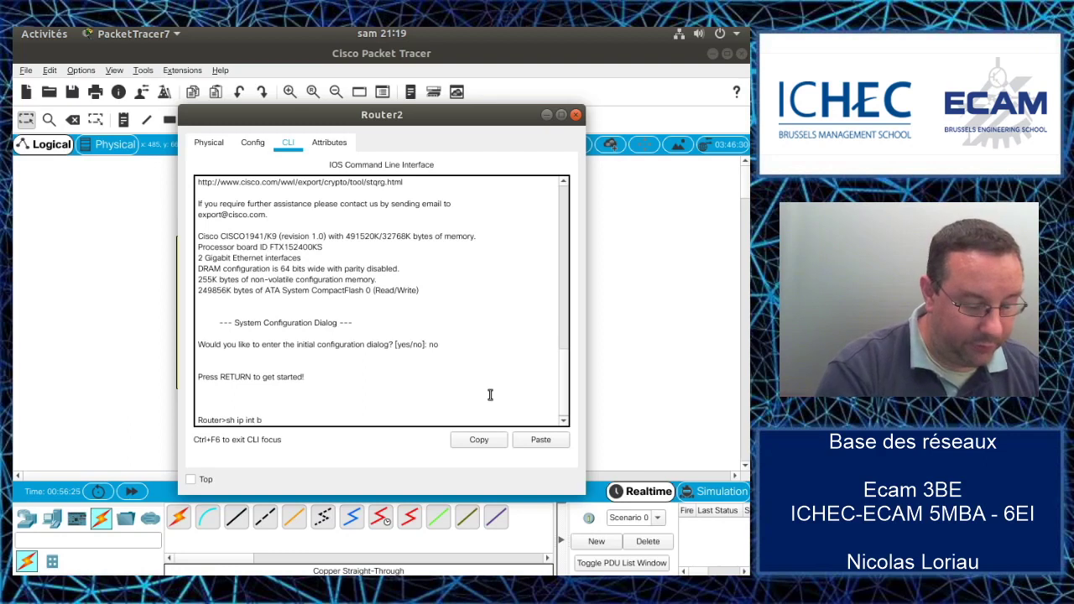
type("rief")
key("Return")
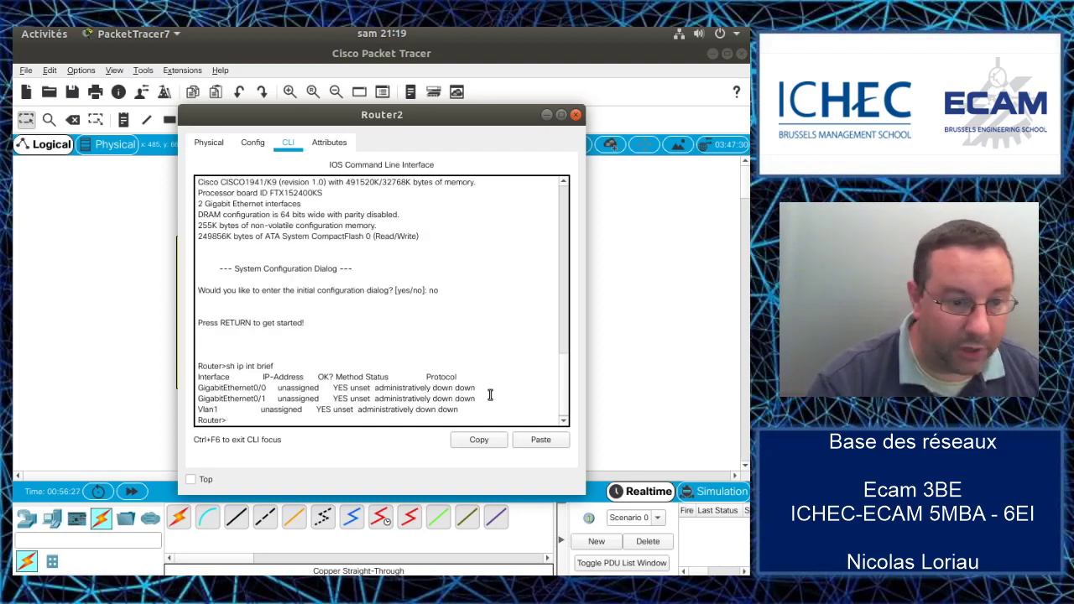
left_click_drag(198, 366, 490, 420)
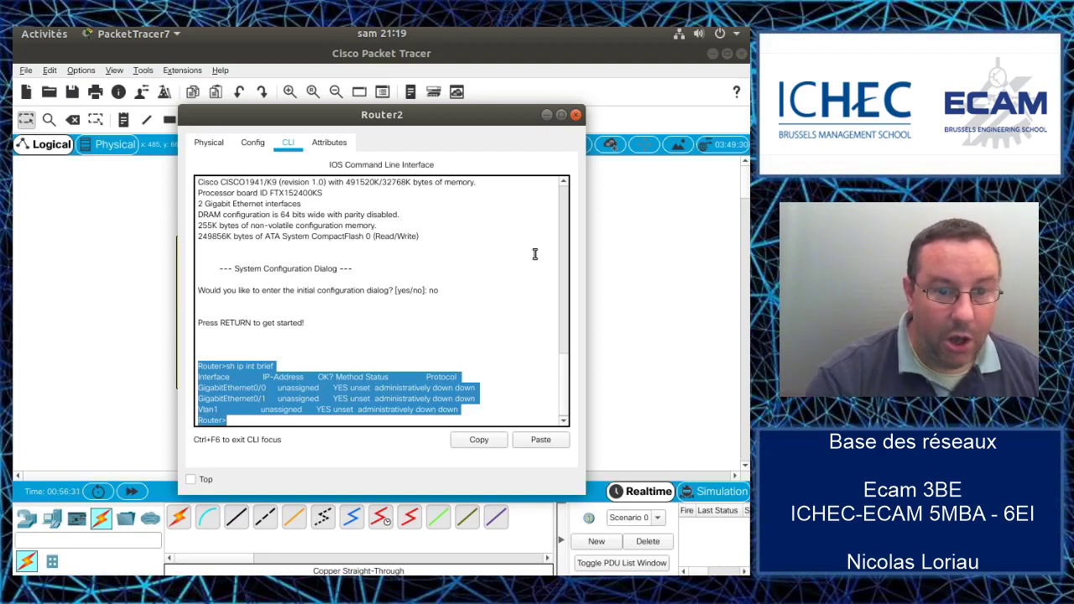
Step: Turn on the port status of the router's GigabitEthernet0/0 interface in its graphical configuration
left_click(264, 147)
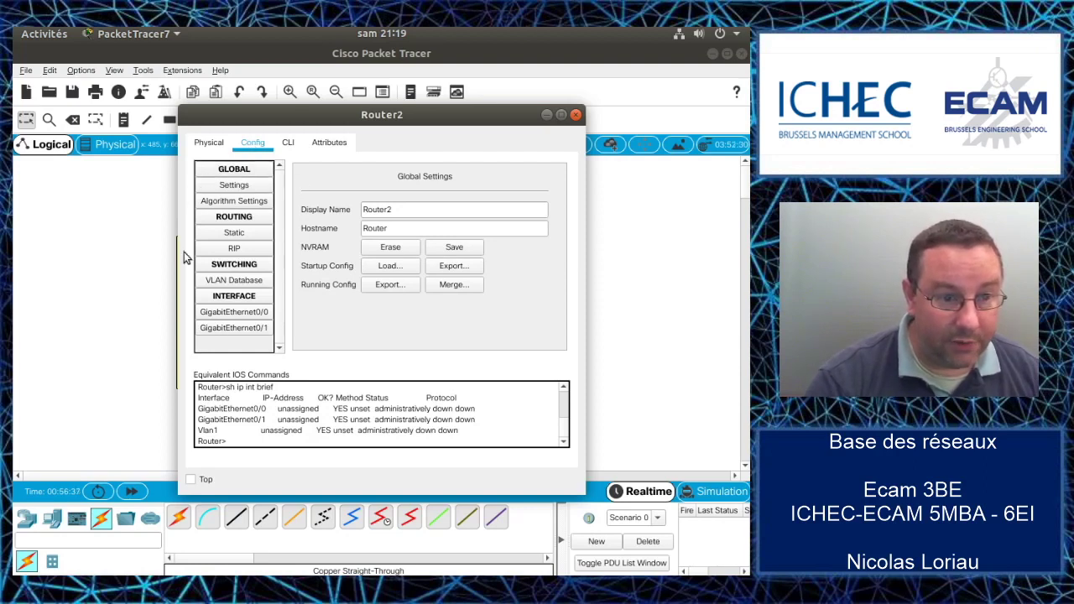
left_click(287, 149)
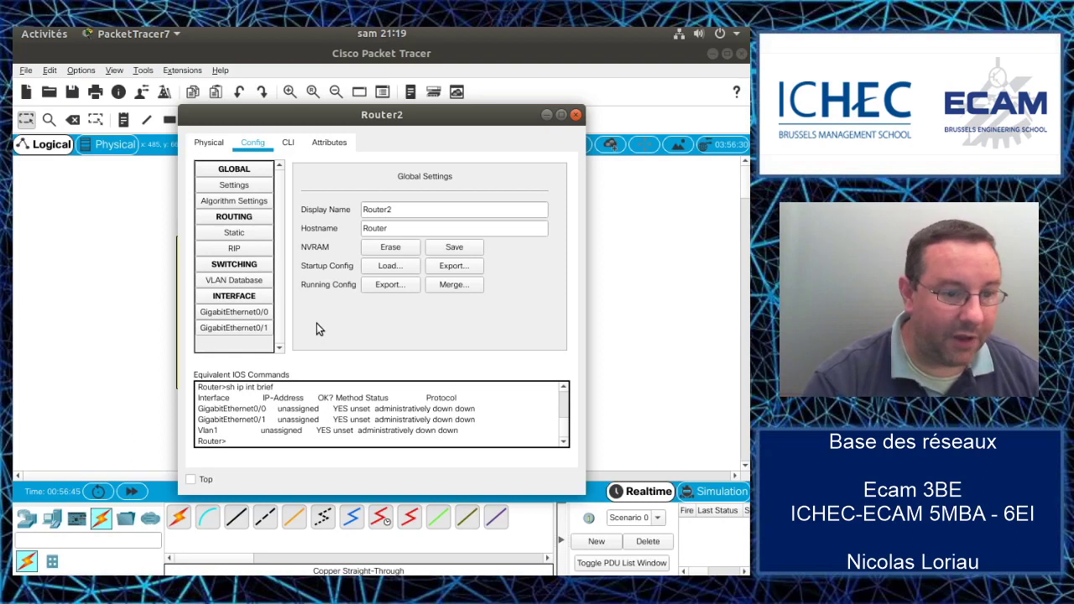
left_click_drag(322, 117, 346, 113)
left_click(267, 308)
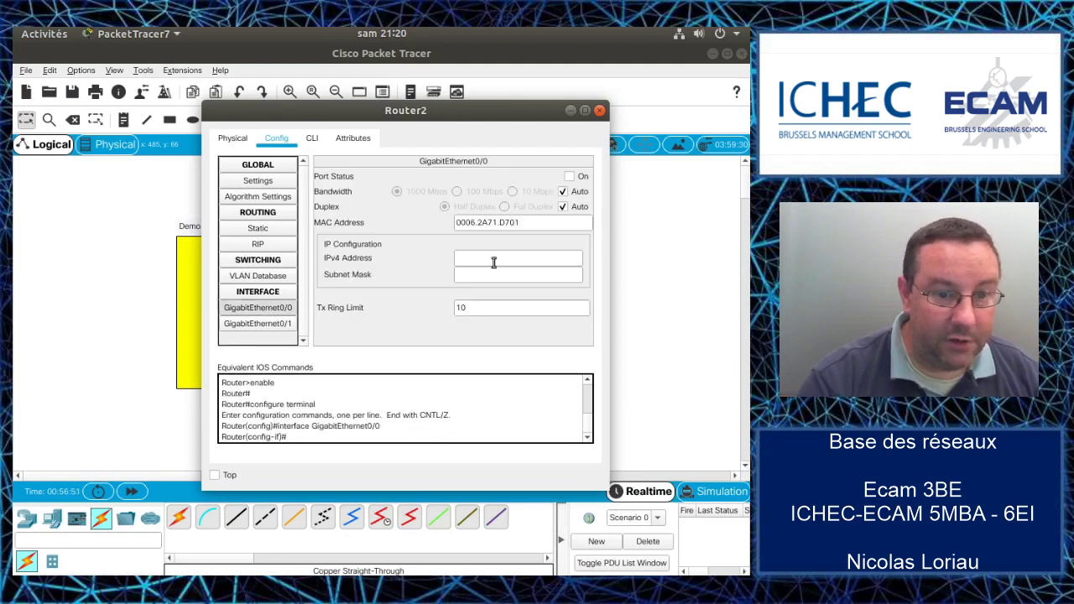
left_click(570, 177)
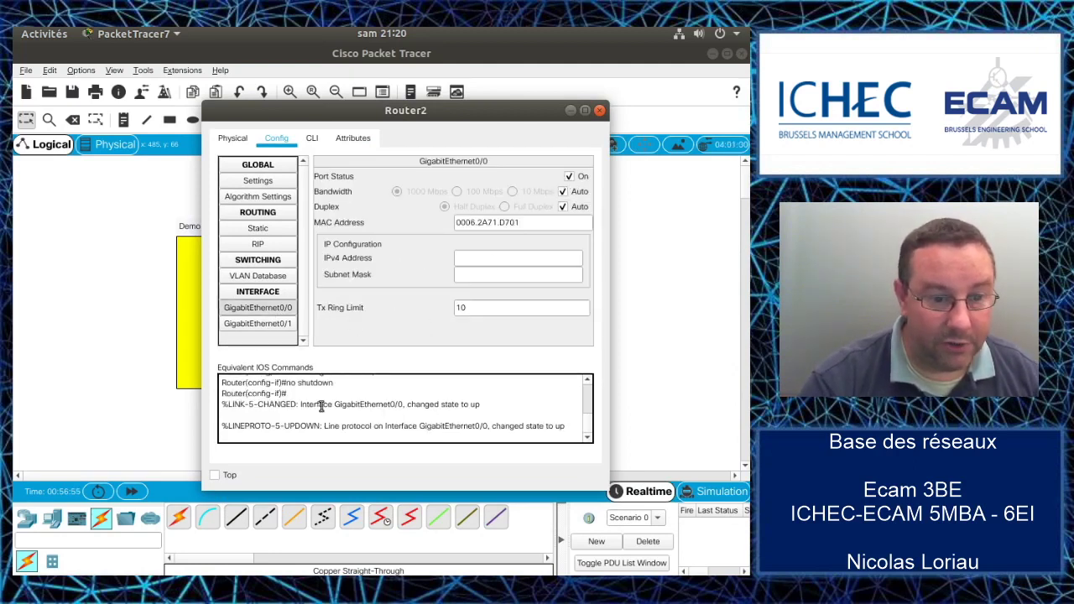
Step: Review the equivalent IOS commands for enabling the interface in the router's command line and close its device window
left_click(314, 139)
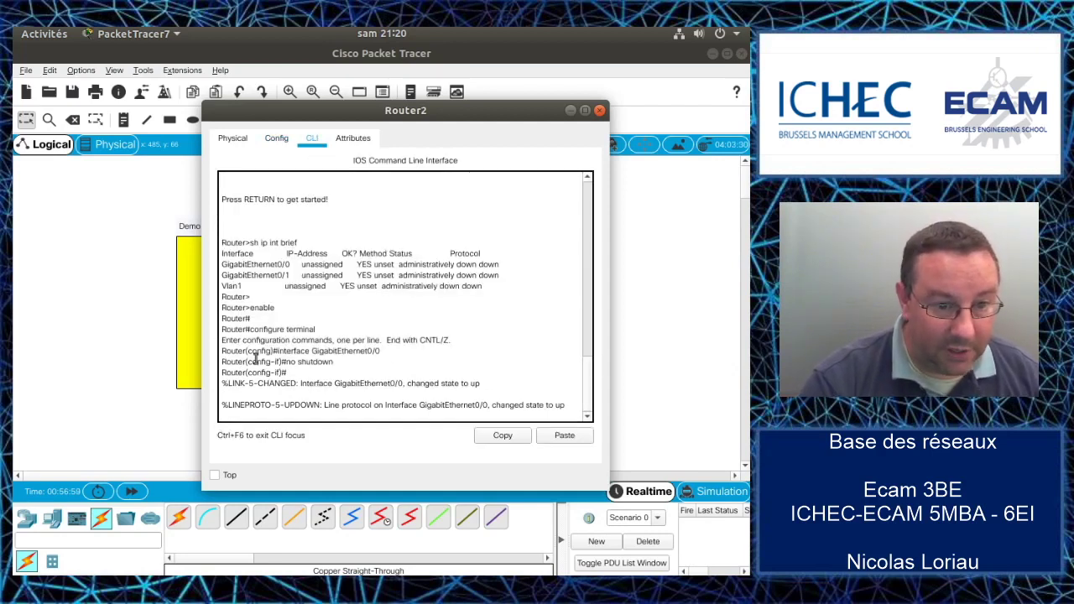
left_click_drag(286, 362, 349, 362)
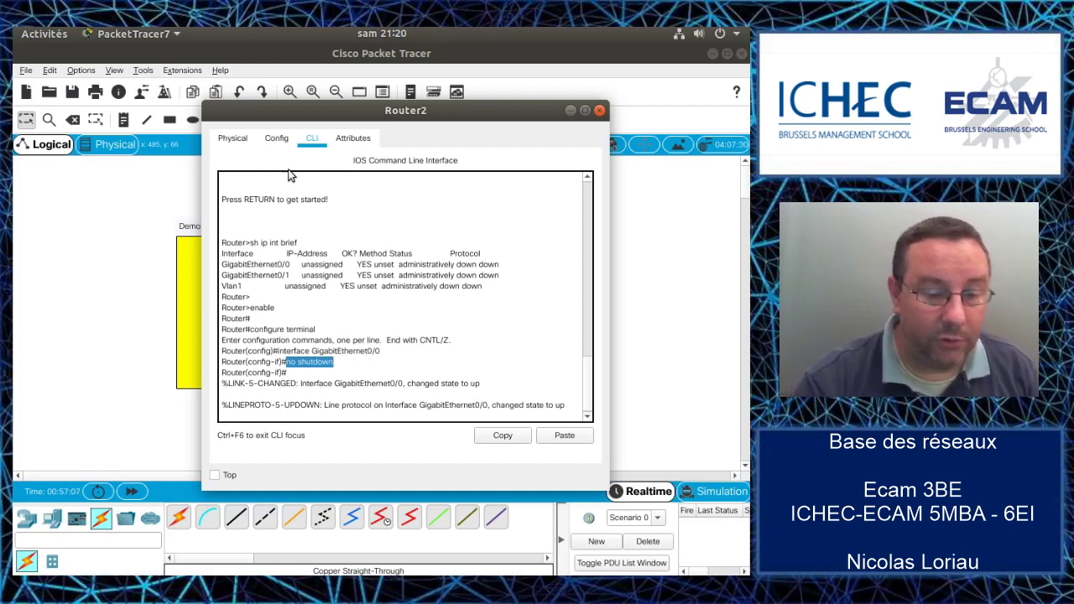
left_click(599, 111)
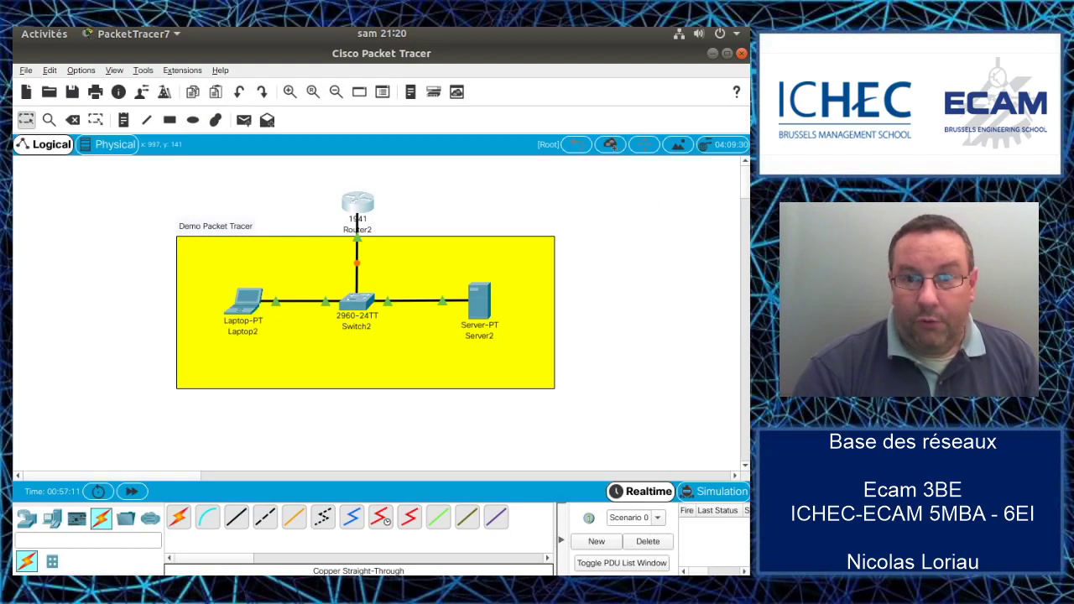